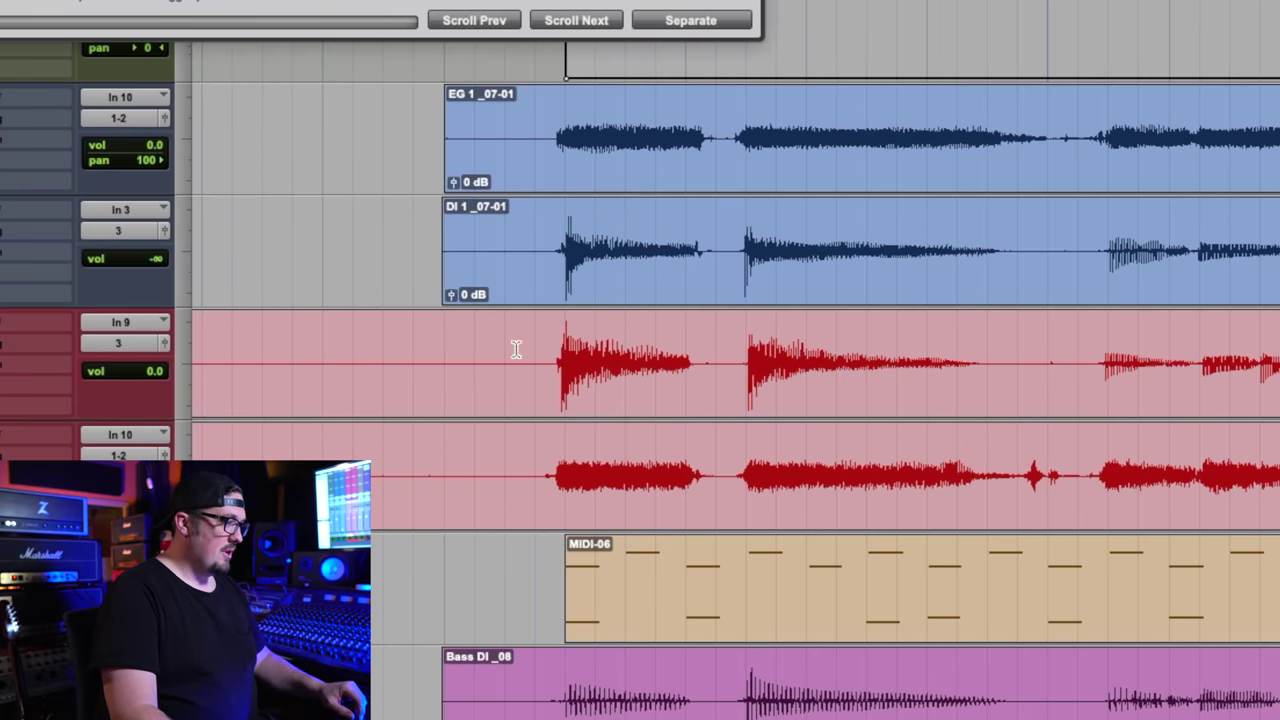
- Examine how the DI 2 guitar notes line up with the grid and the DI 1 track along the performance
{"action": "key", "text": "t"}
{"action": "key", "text": "t"}
{"action": "scroll", "coordinate": [597, 349], "scroll_direction": "right", "scroll_amount": 3}
{"action": "key", "text": "r"}
{"action": "scroll", "coordinate": [609, 362], "scroll_direction": "right", "scroll_amount": 5}
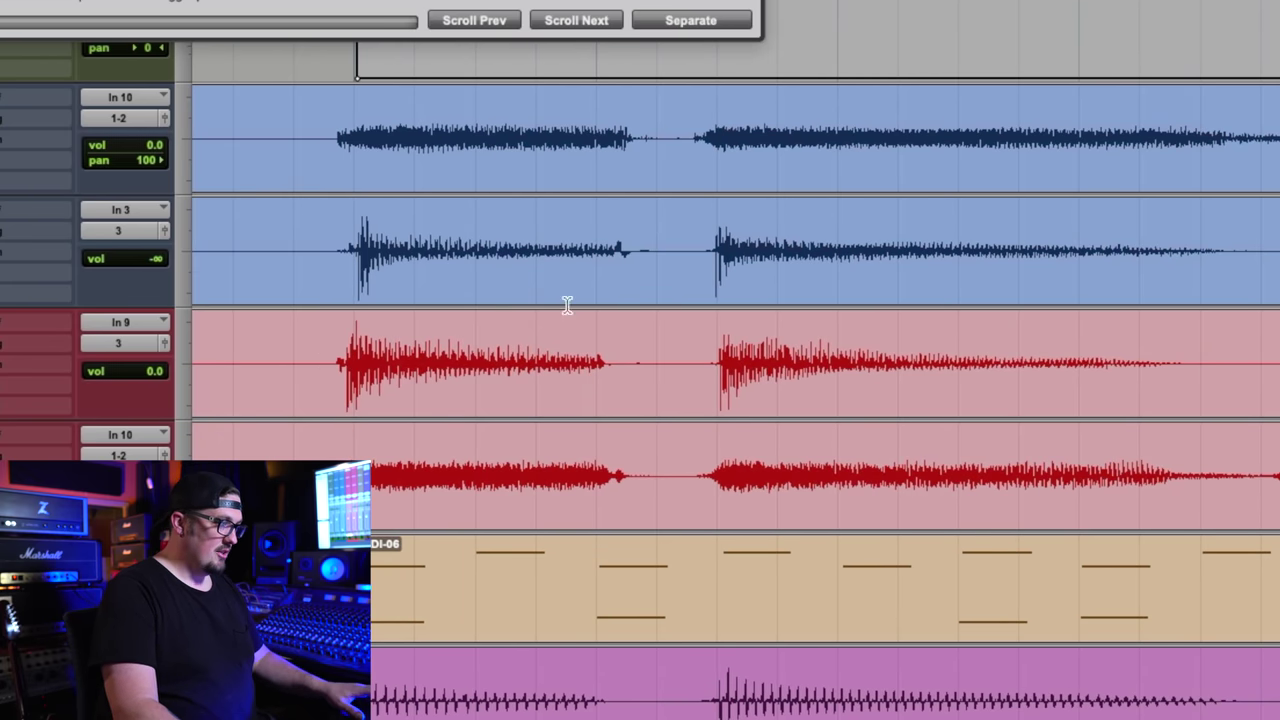
{"action": "scroll", "coordinate": [915, 347], "scroll_direction": "right", "scroll_amount": 2}
{"action": "scroll", "coordinate": [915, 347], "scroll_direction": "right", "scroll_amount": 5}
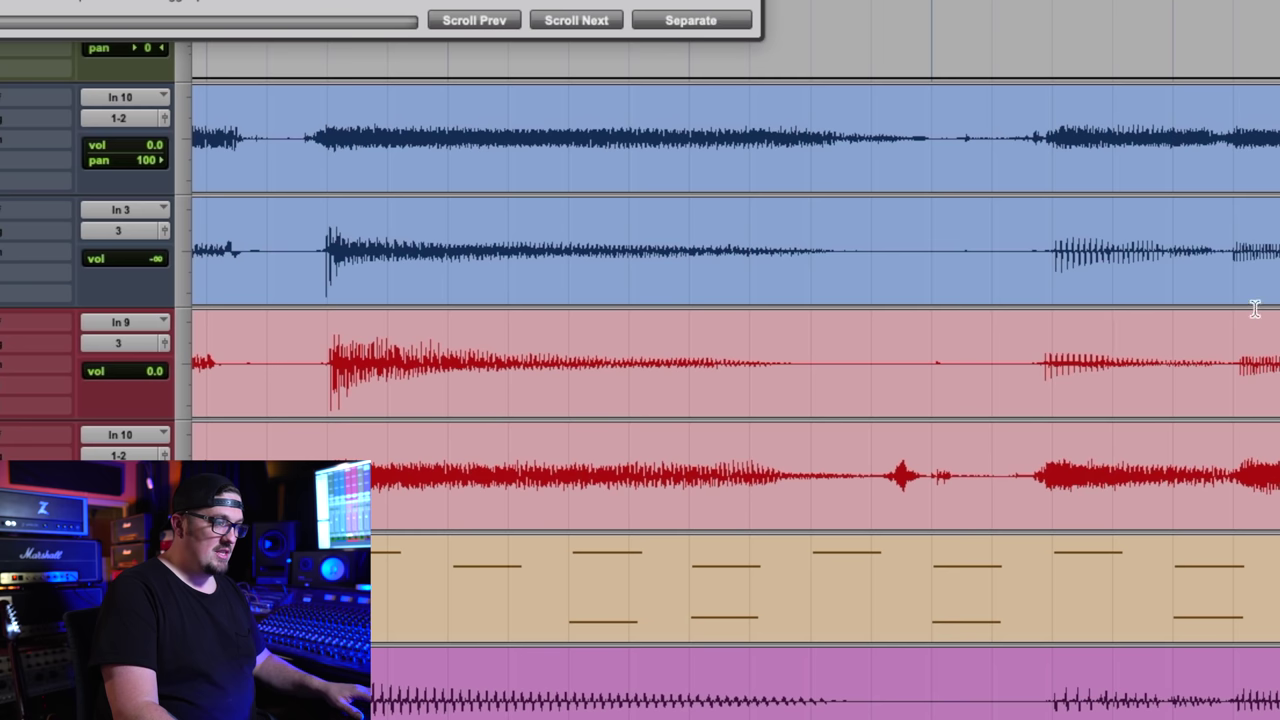
{"action": "scroll", "coordinate": [915, 347], "scroll_direction": "right", "scroll_amount": 5}
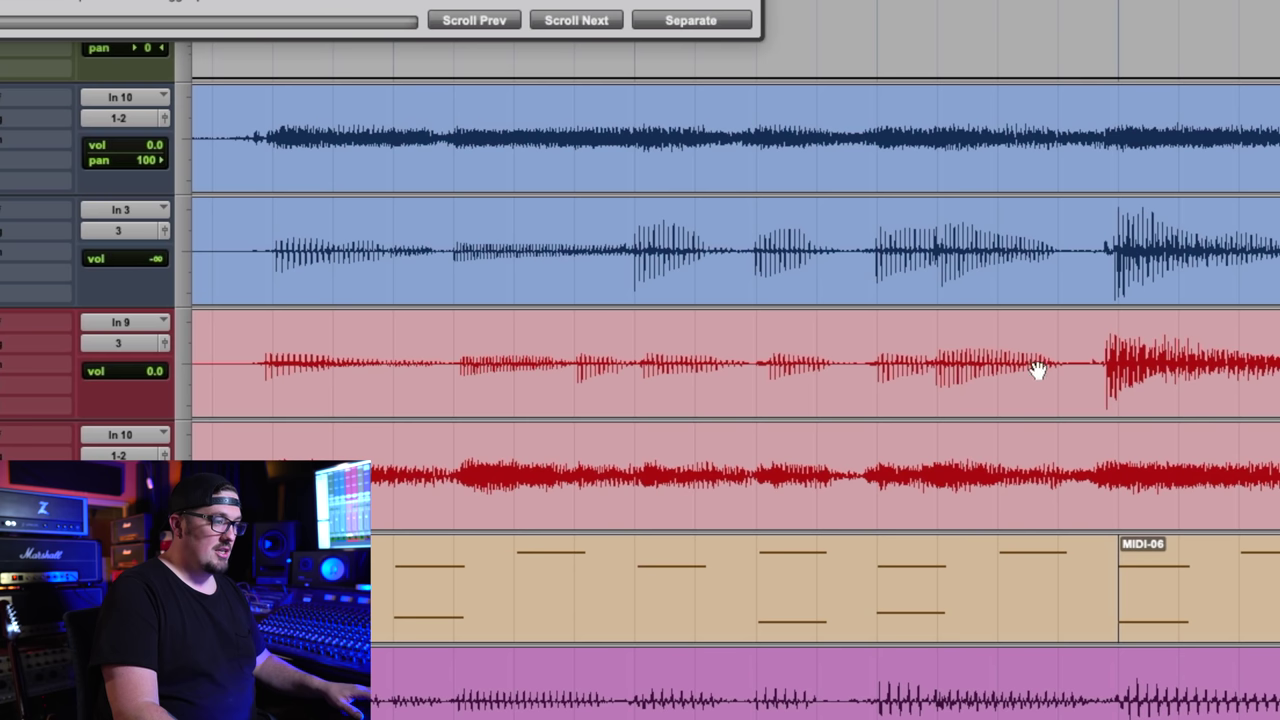
{"action": "scroll", "coordinate": [1100, 360], "scroll_direction": "right", "scroll_amount": 10}
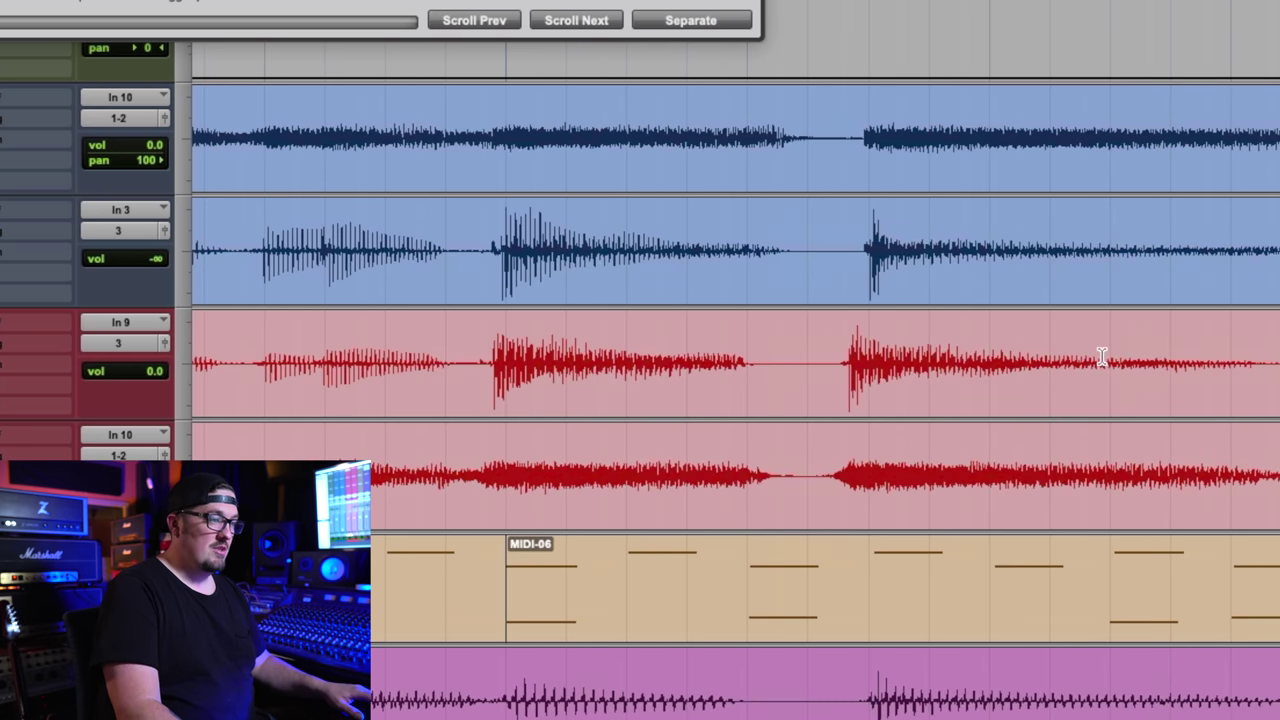
{"action": "scroll", "coordinate": [1101, 357], "scroll_direction": "right", "scroll_amount": 10}
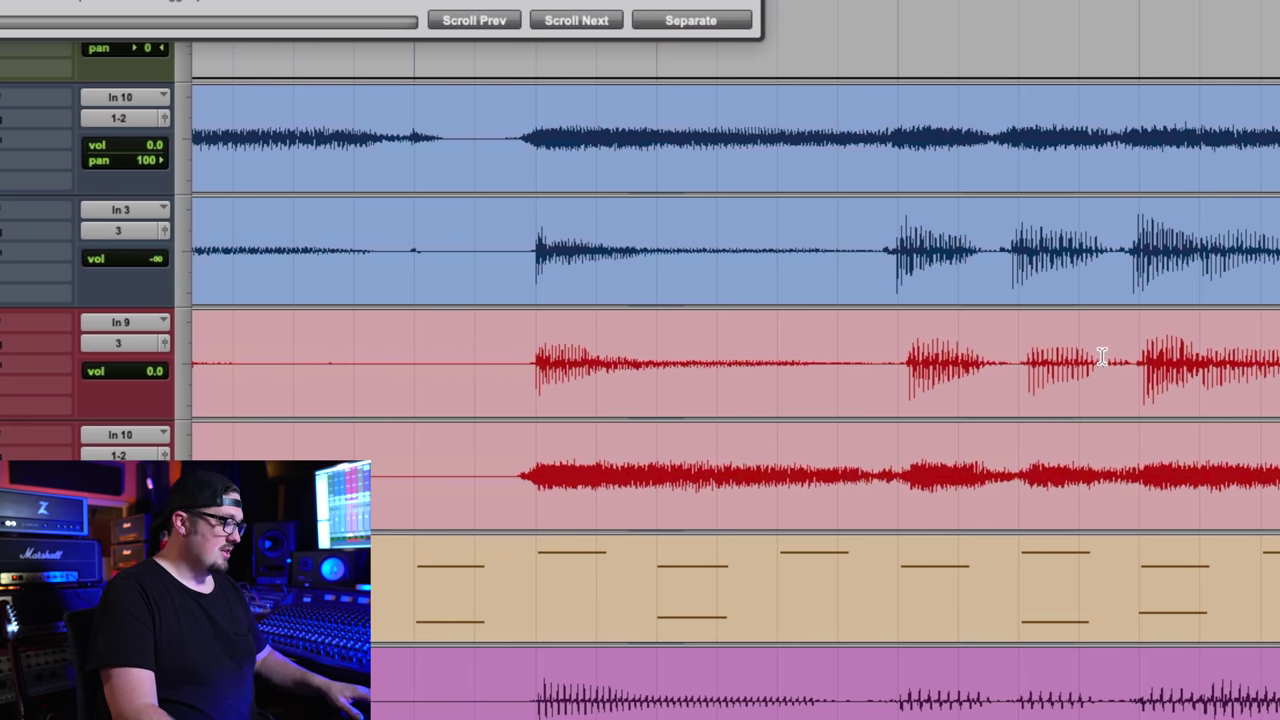
- Select the DI 2 audio from the first note's attack at 1|4|922 to the end of the sustained note at 4|4|240
{"action": "key", "text": "r"}
{"action": "key", "text": "r"}
{"action": "scroll", "coordinate": [949, 300], "scroll_direction": "up", "scroll_amount": 5}
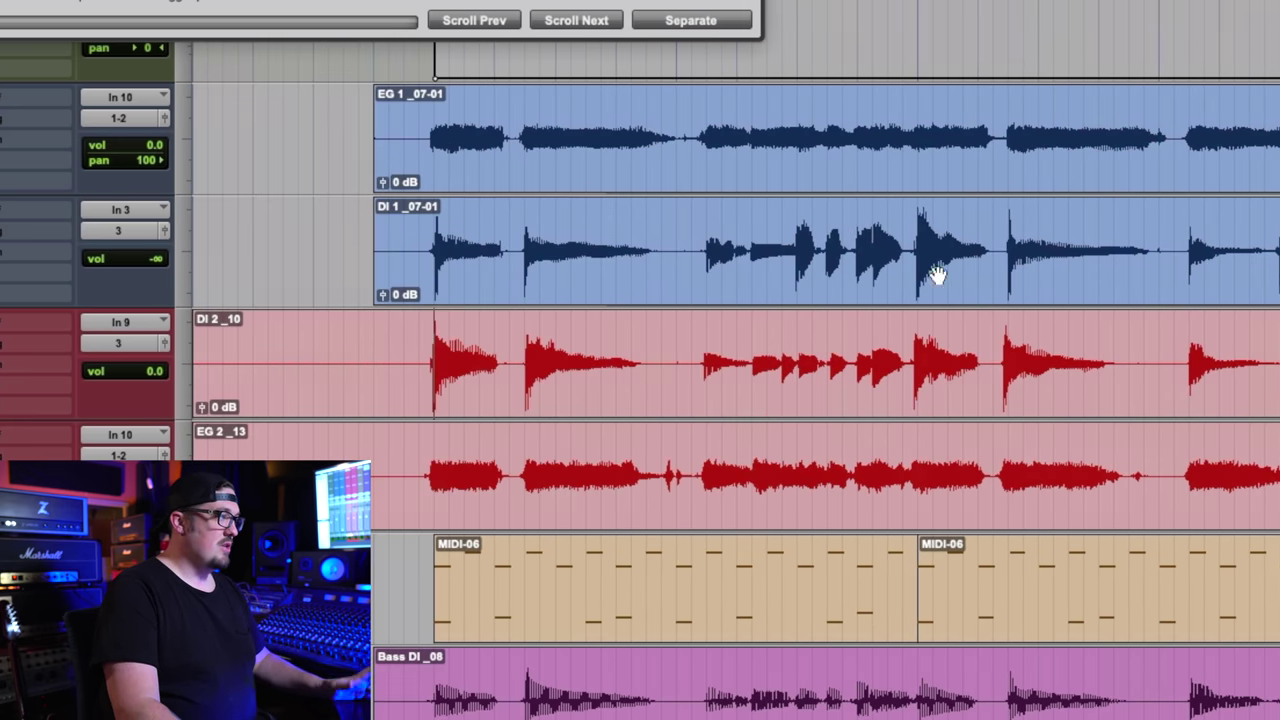
{"action": "scroll", "coordinate": [426, 337], "scroll_direction": "up", "scroll_amount": 1}
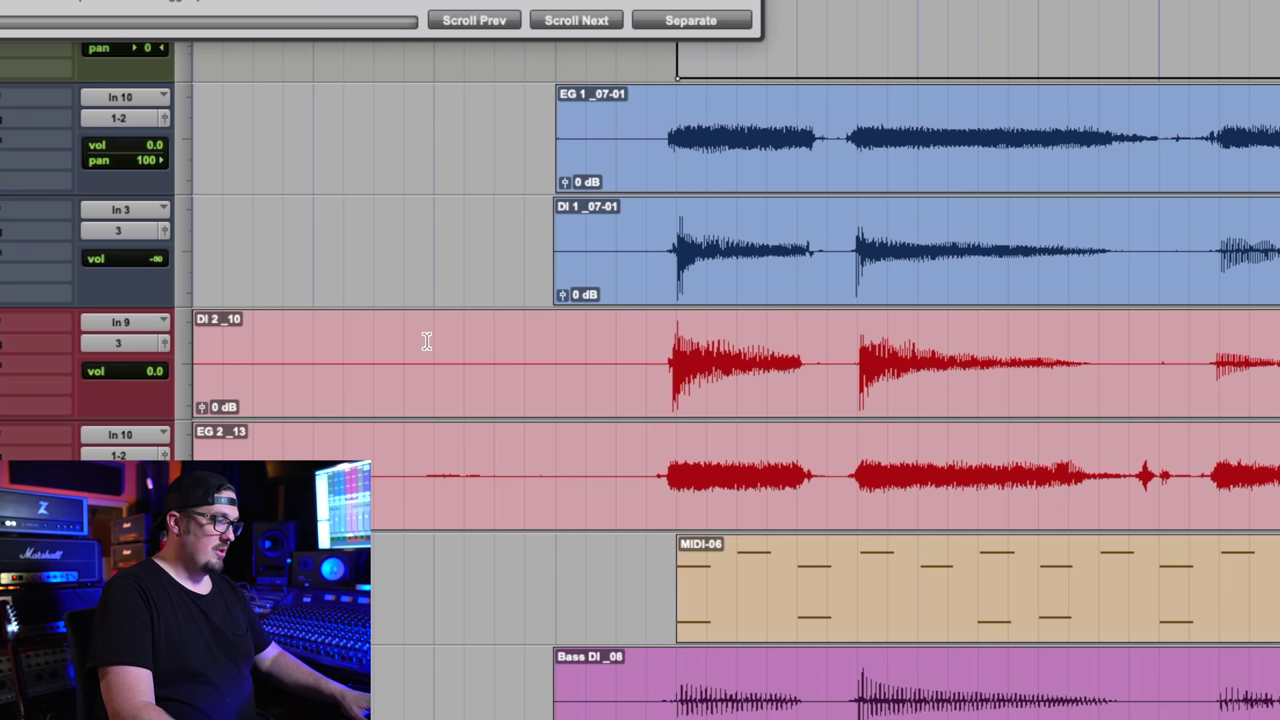
{"action": "scroll", "coordinate": [678, 343], "scroll_direction": "up", "scroll_amount": 1}
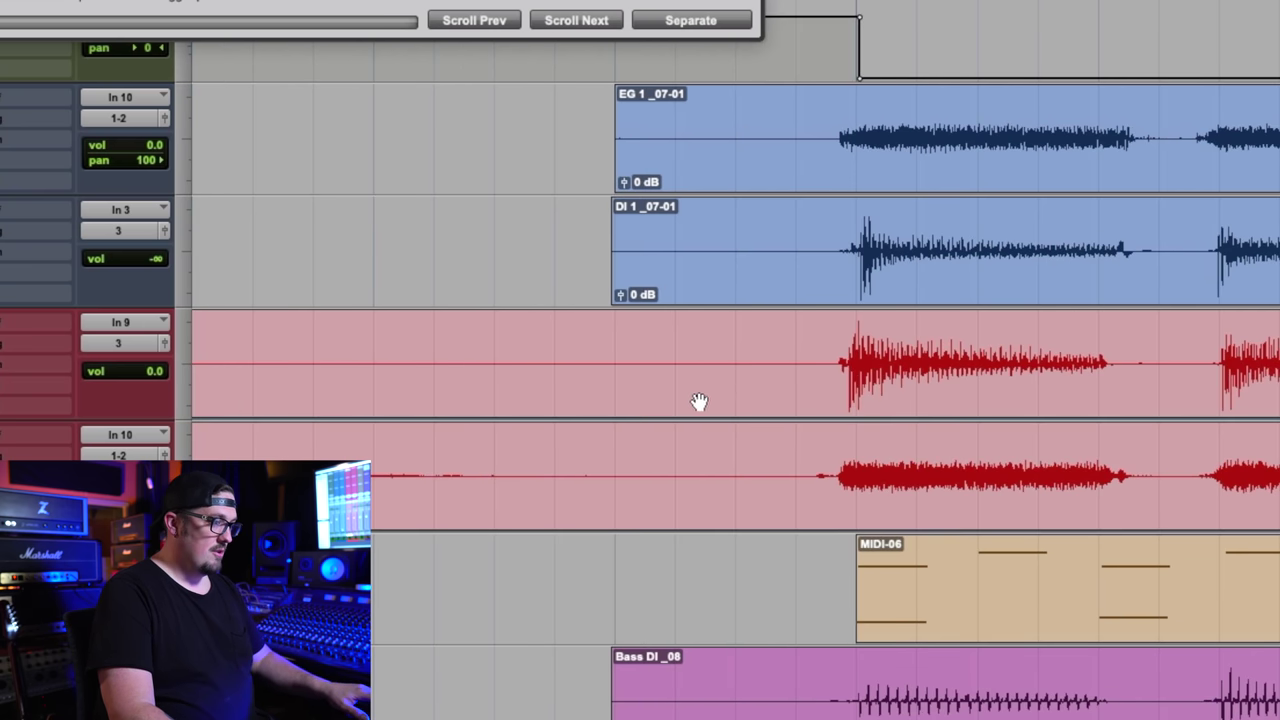
{"action": "left_click", "coordinate": [734, 340]}
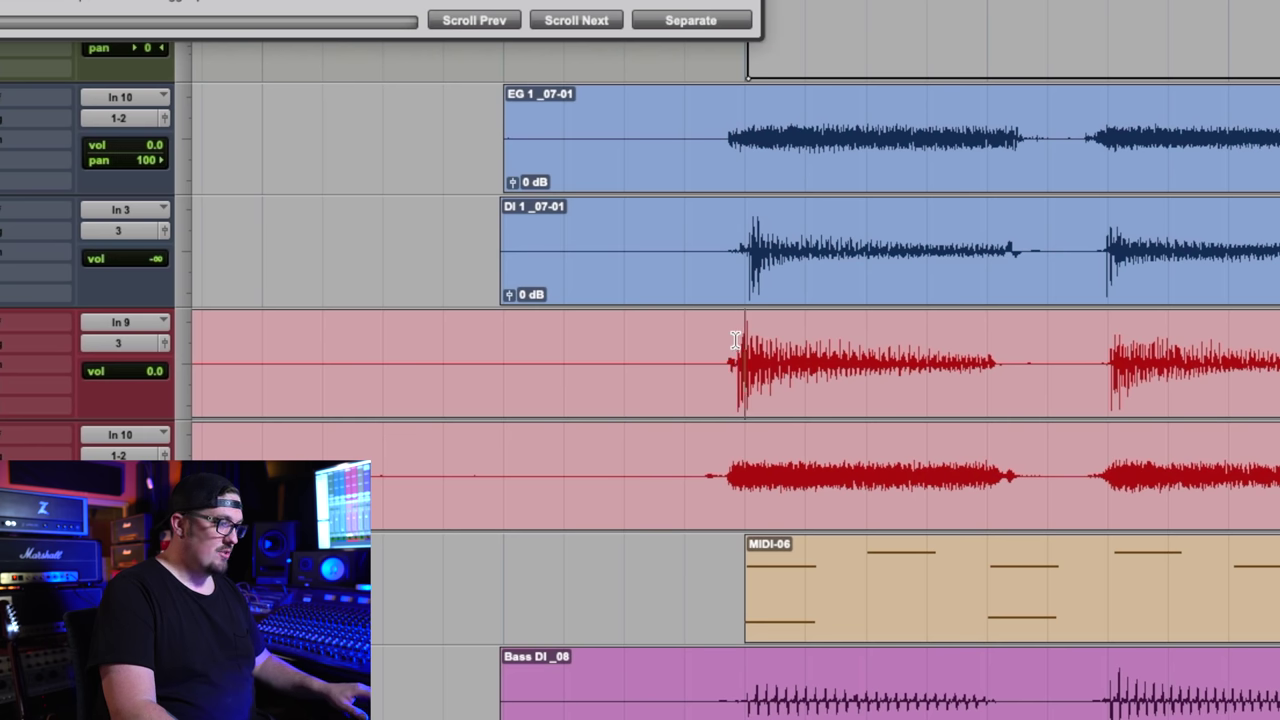
{"action": "left_click_drag", "start_coordinate": [735, 340], "coordinate": [986, 350]}
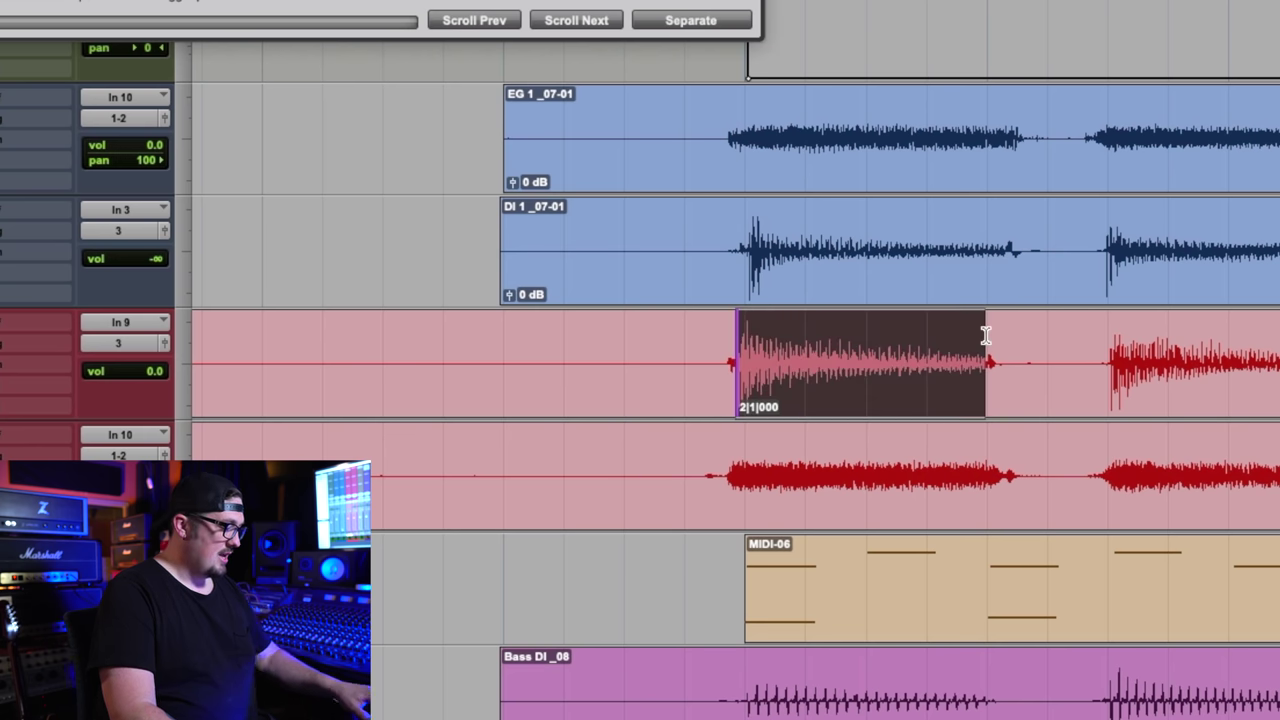
{"action": "scroll", "coordinate": [1099, 345], "scroll_direction": "down", "scroll_amount": 2}
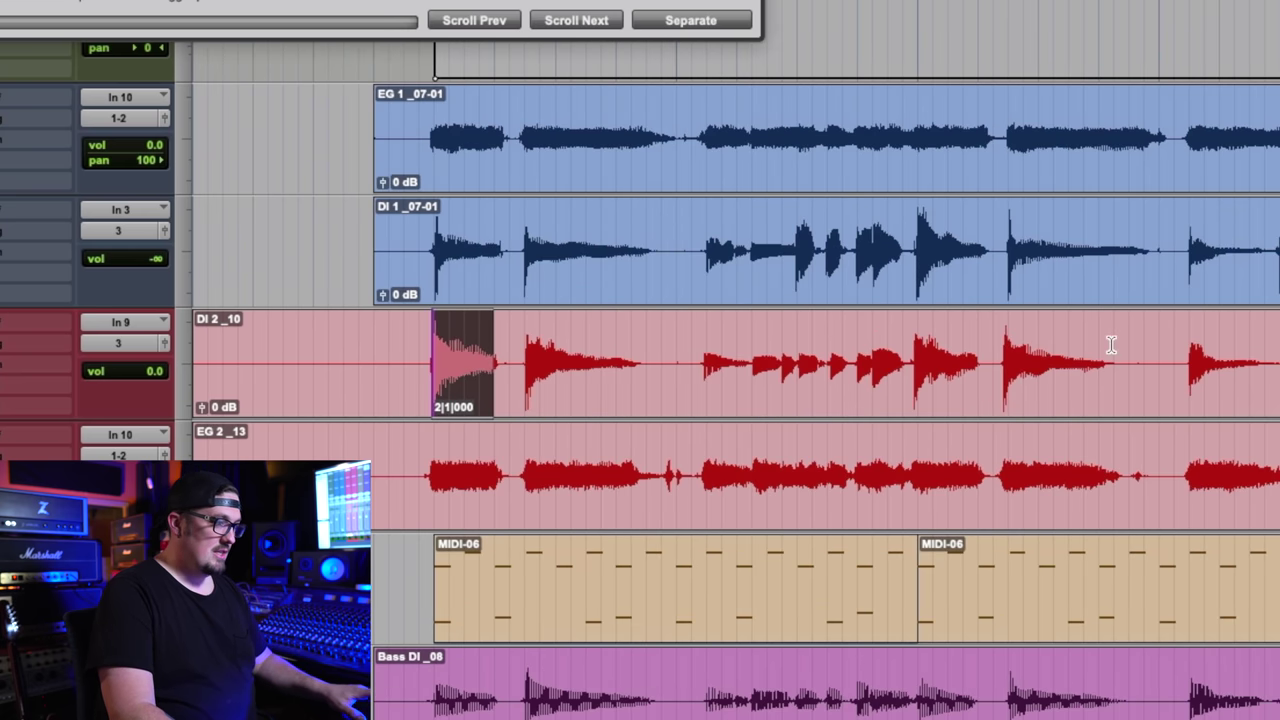
{"action": "left_click", "coordinate": [1111, 345], "text": "shift"}
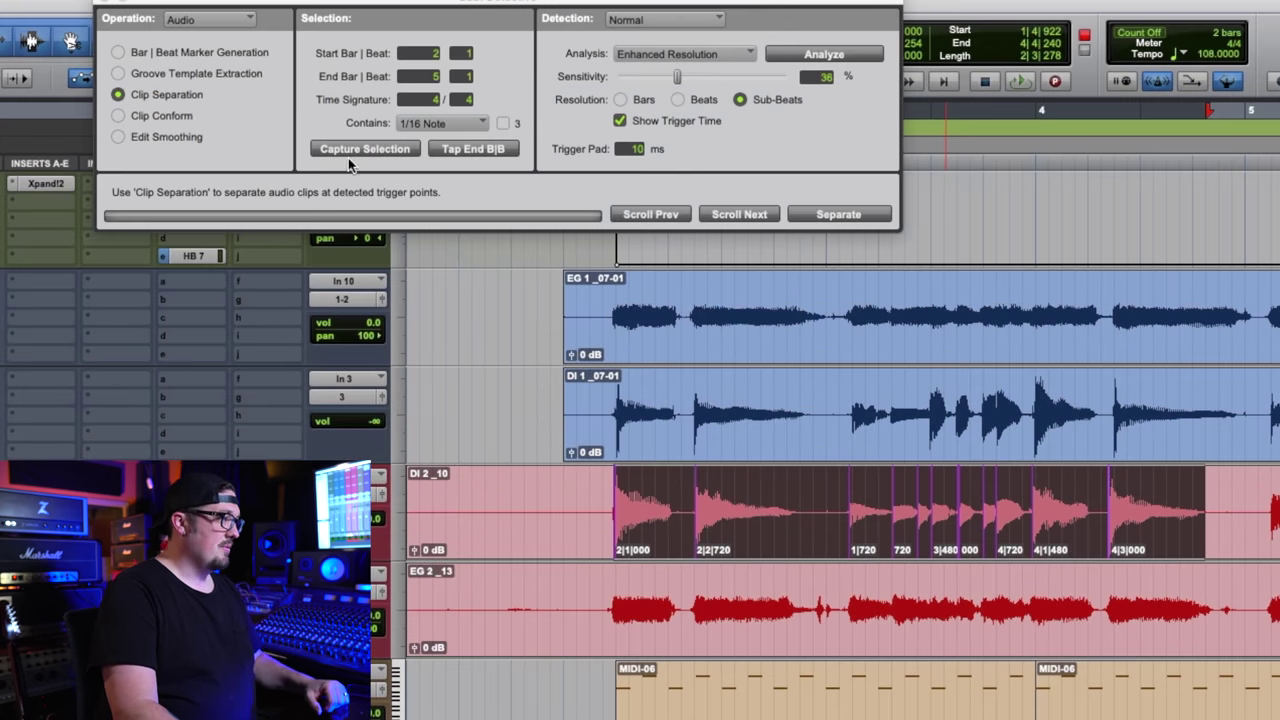
- Capture the DI 2 selection in Beat Detective, analyze it with Enhanced Resolution, and remove the false trigger at 3|1|000
{"action": "left_click", "coordinate": [346, 152]}
{"action": "left_click", "coordinate": [800, 55]}
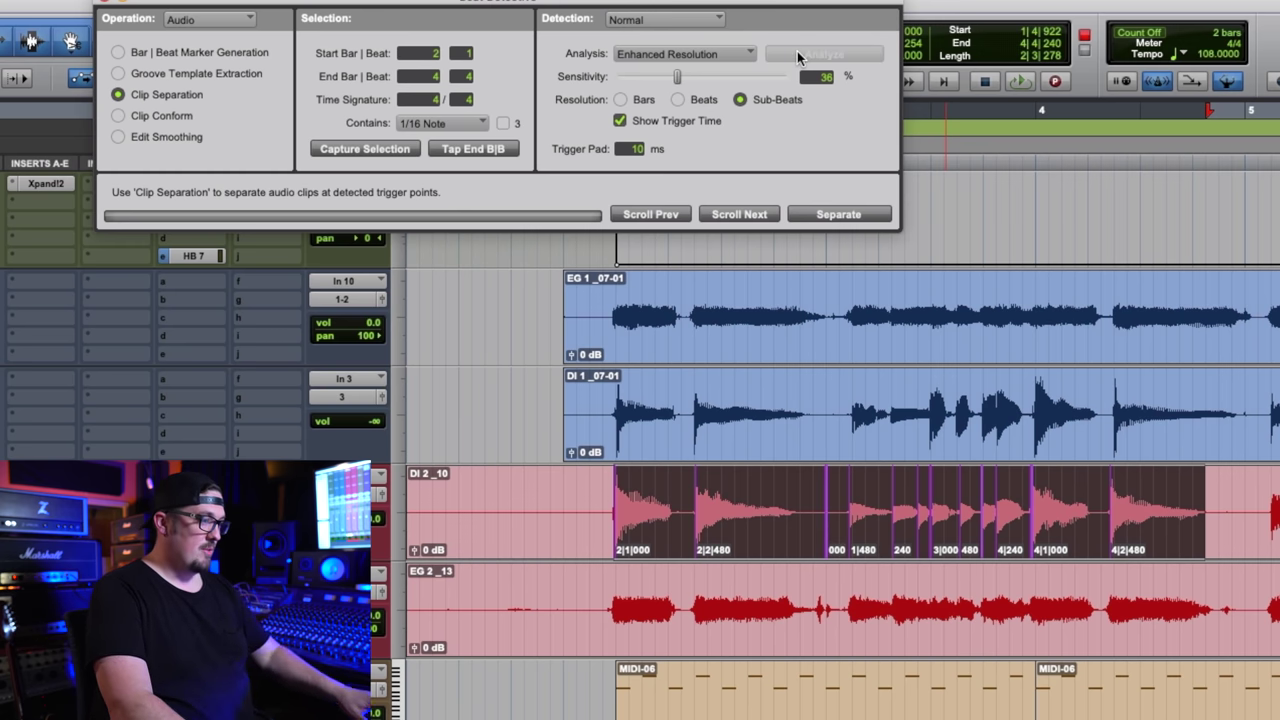
{"action": "key", "text": "t"}
{"action": "scroll", "coordinate": [871, 323], "scroll_direction": "right", "scroll_amount": 2}
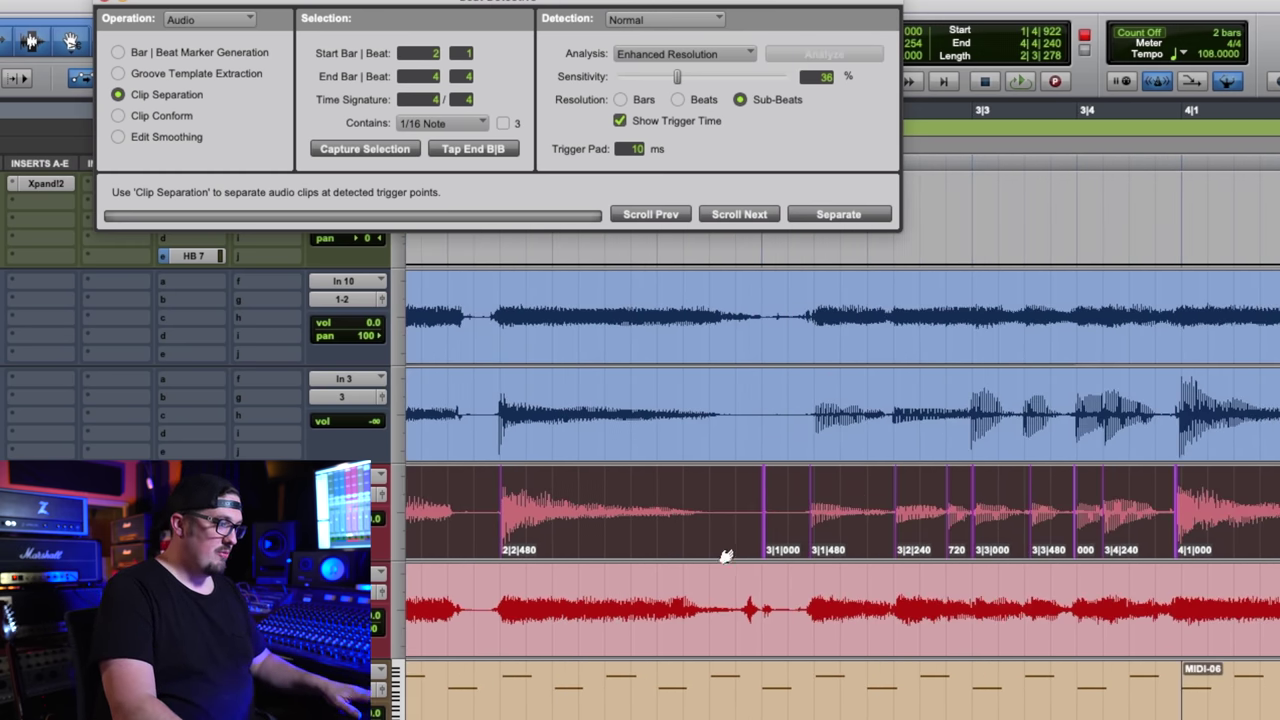
{"action": "left_click", "coordinate": [761, 535], "text": "alt"}
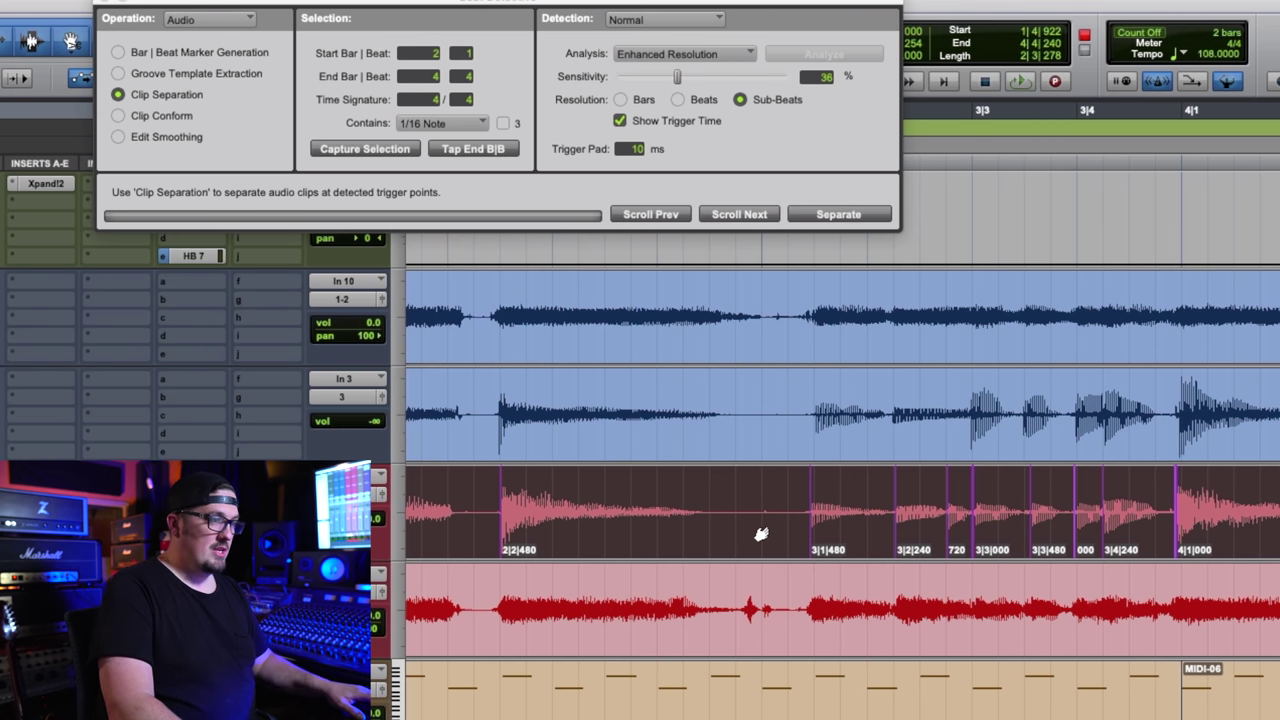
- Separate the selected DI 2 audio at its triggers and conform the resulting clips to the grid at 100% strength
{"action": "scroll", "coordinate": [761, 535], "scroll_direction": "right", "scroll_amount": 3}
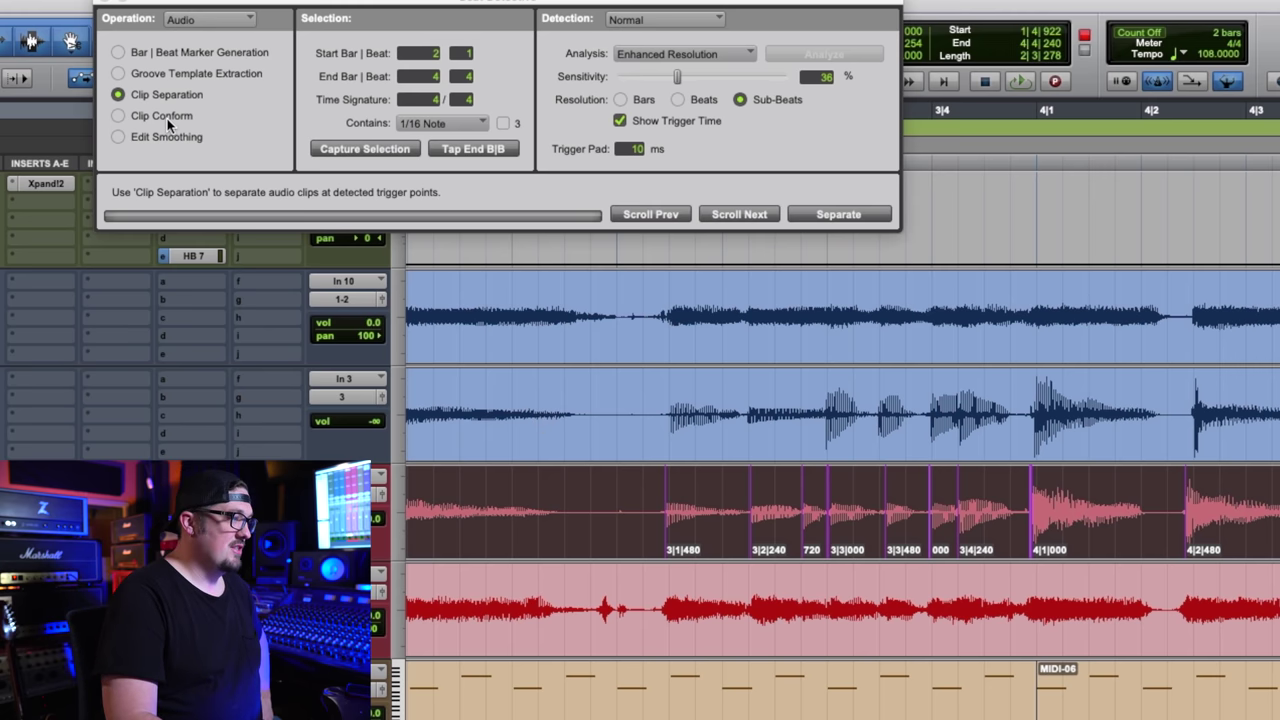
{"action": "left_click", "coordinate": [836, 216]}
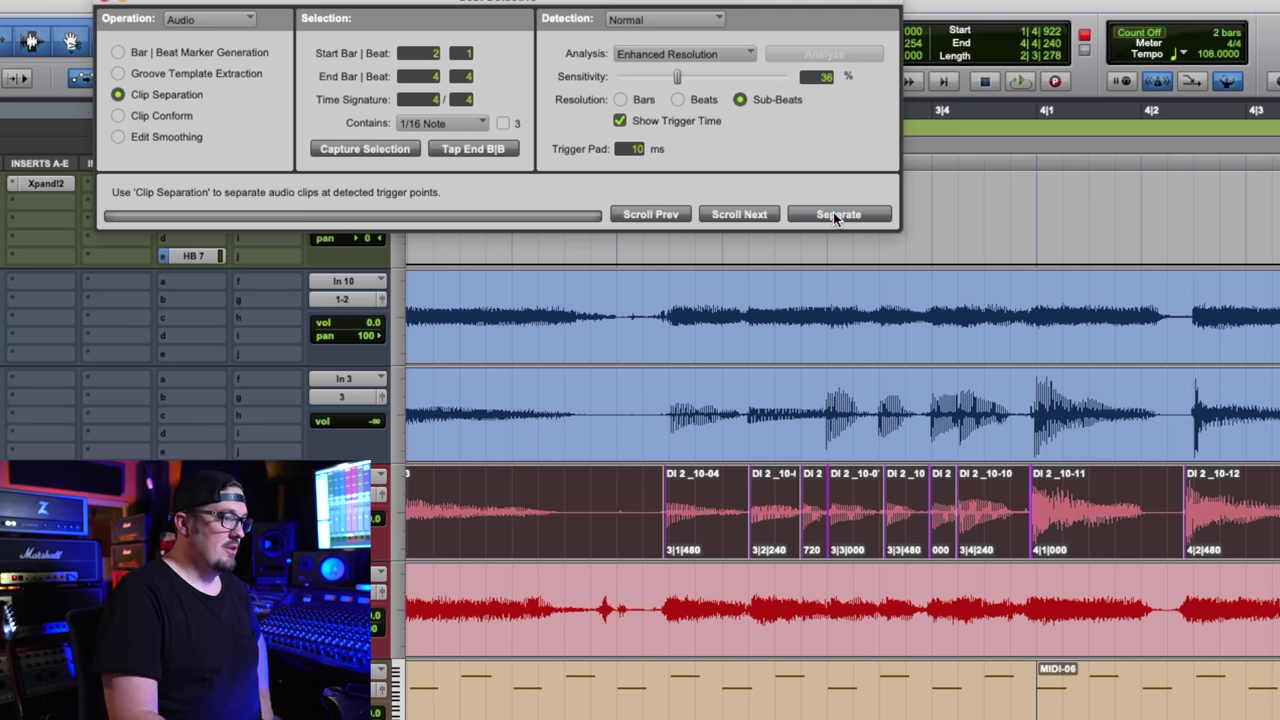
{"action": "left_click", "coordinate": [118, 116]}
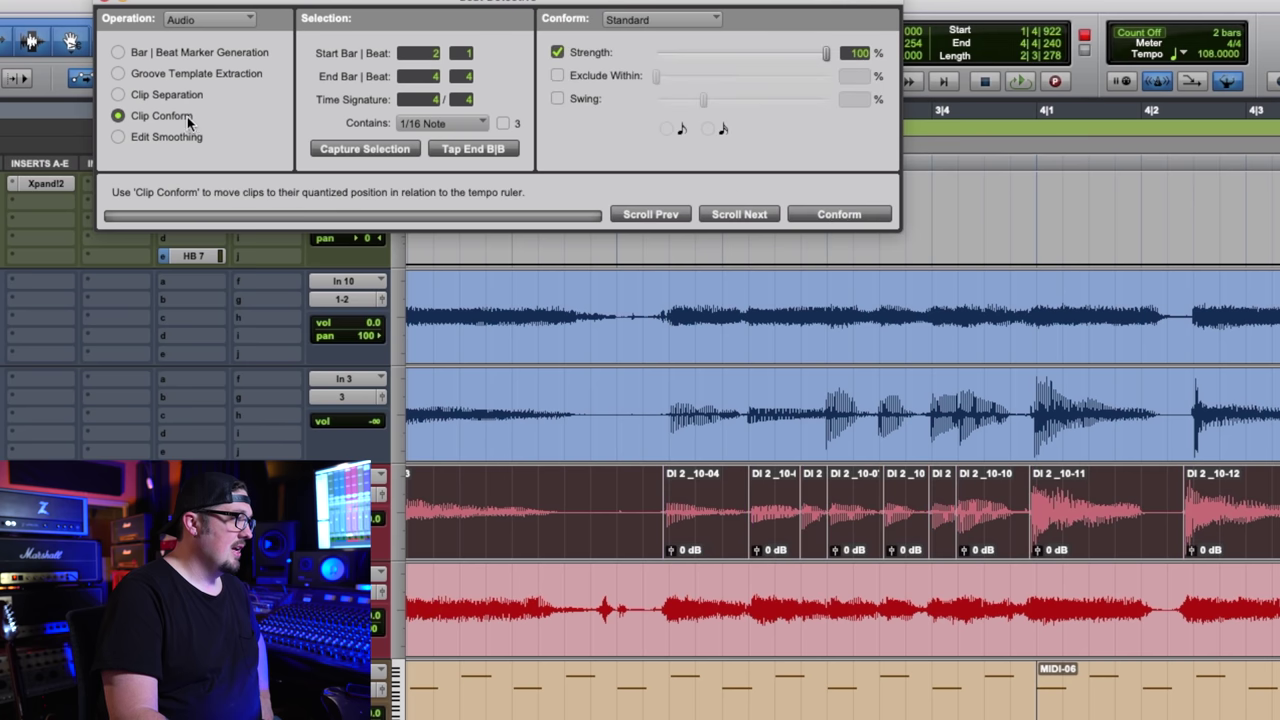
{"action": "left_click", "coordinate": [849, 215]}
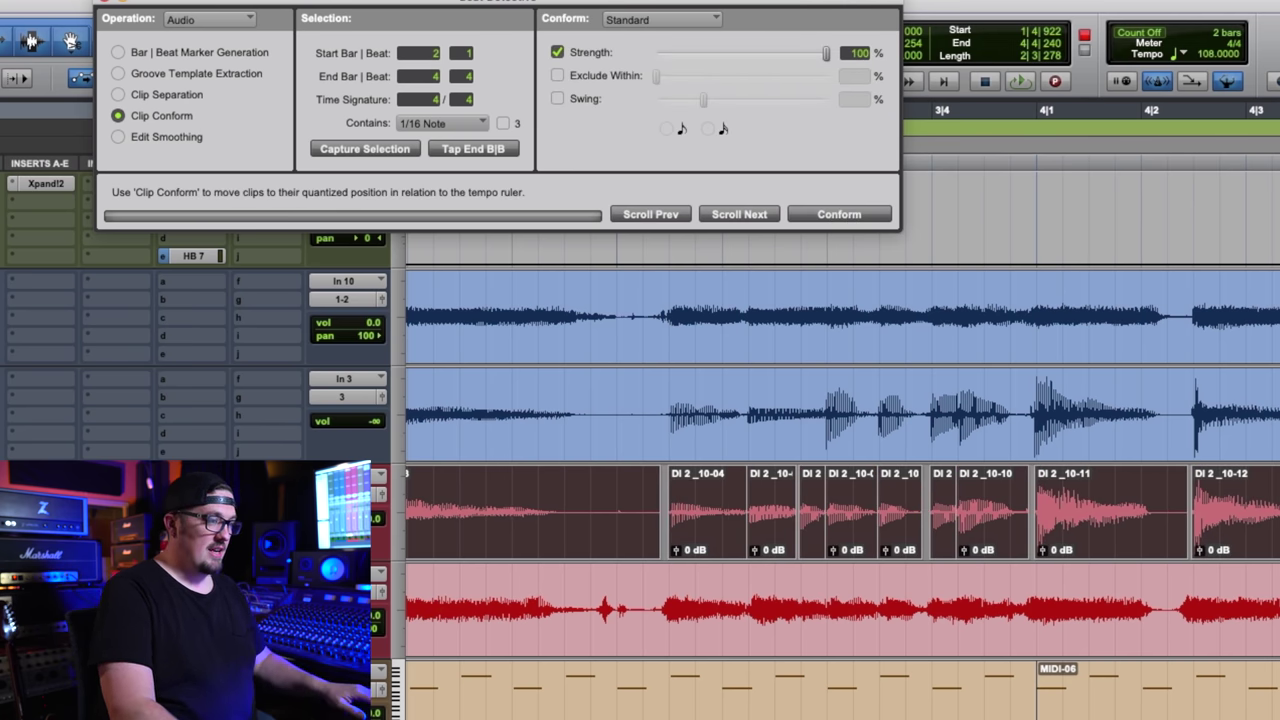
- Reselect the conformed DI 2 clips and smooth their edits with Fill And Crossfade
{"action": "left_click", "coordinate": [1012, 512]}
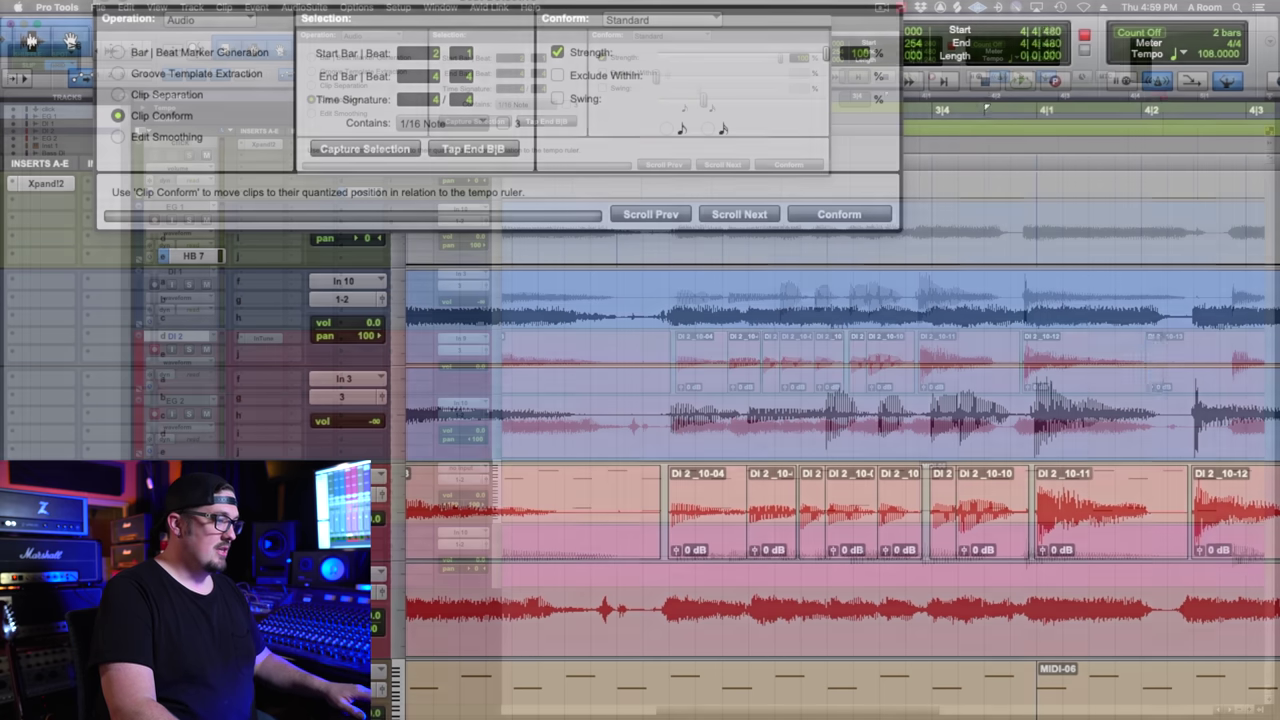
{"action": "left_click_drag", "start_coordinate": [1163, 350], "coordinate": [667, 350]}
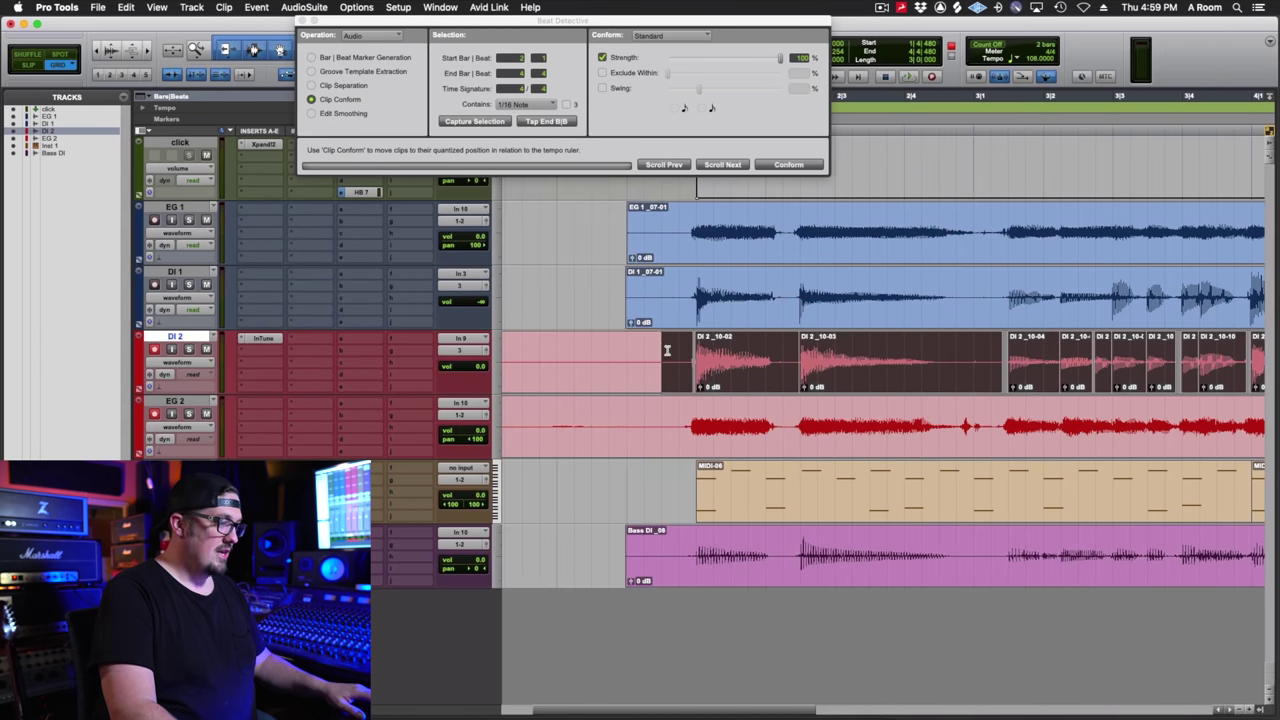
{"action": "left_click", "coordinate": [311, 113]}
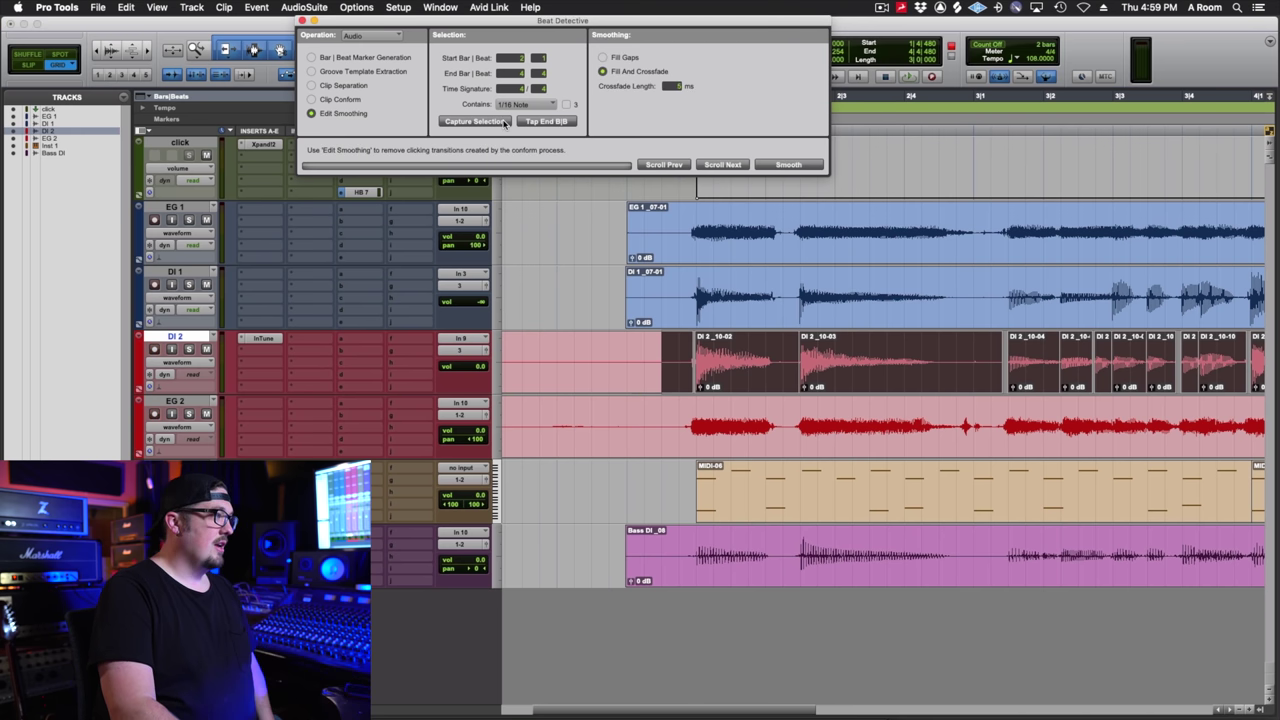
{"action": "left_click", "coordinate": [800, 167]}
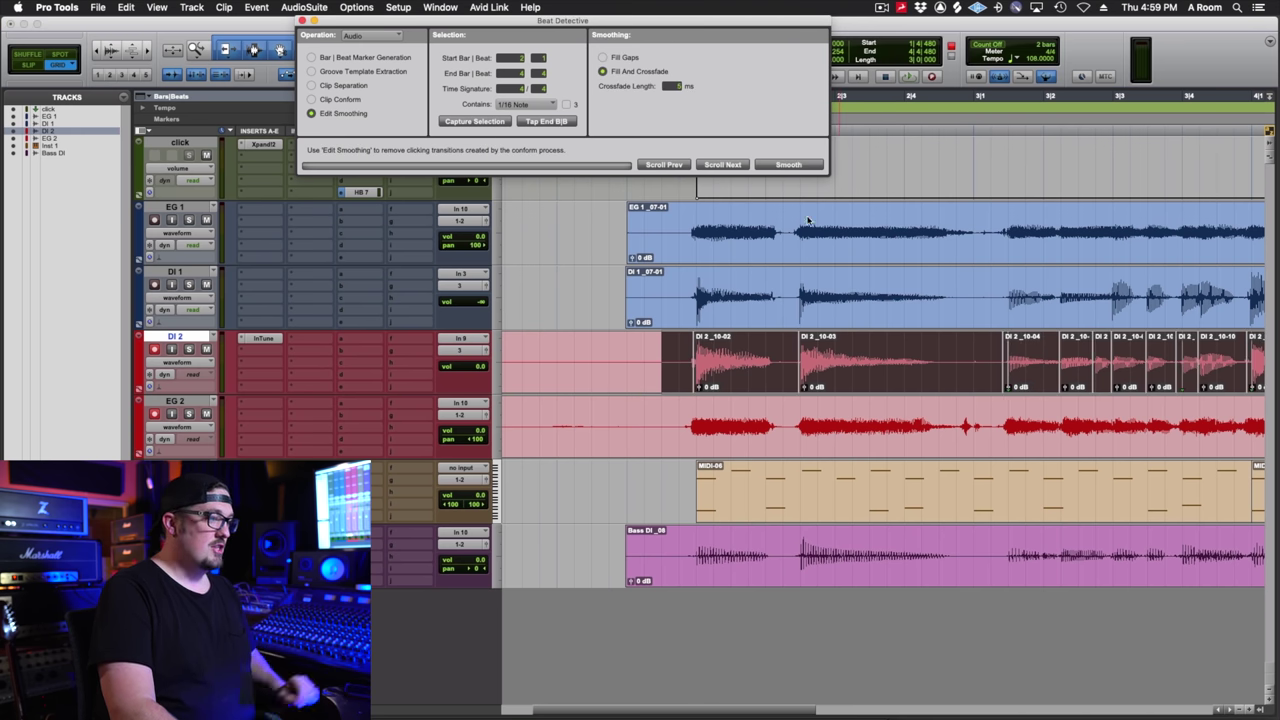
- Extend the start of the first DI 2 note clip earlier so it covers the silence before the attack
{"action": "key", "text": "t"}
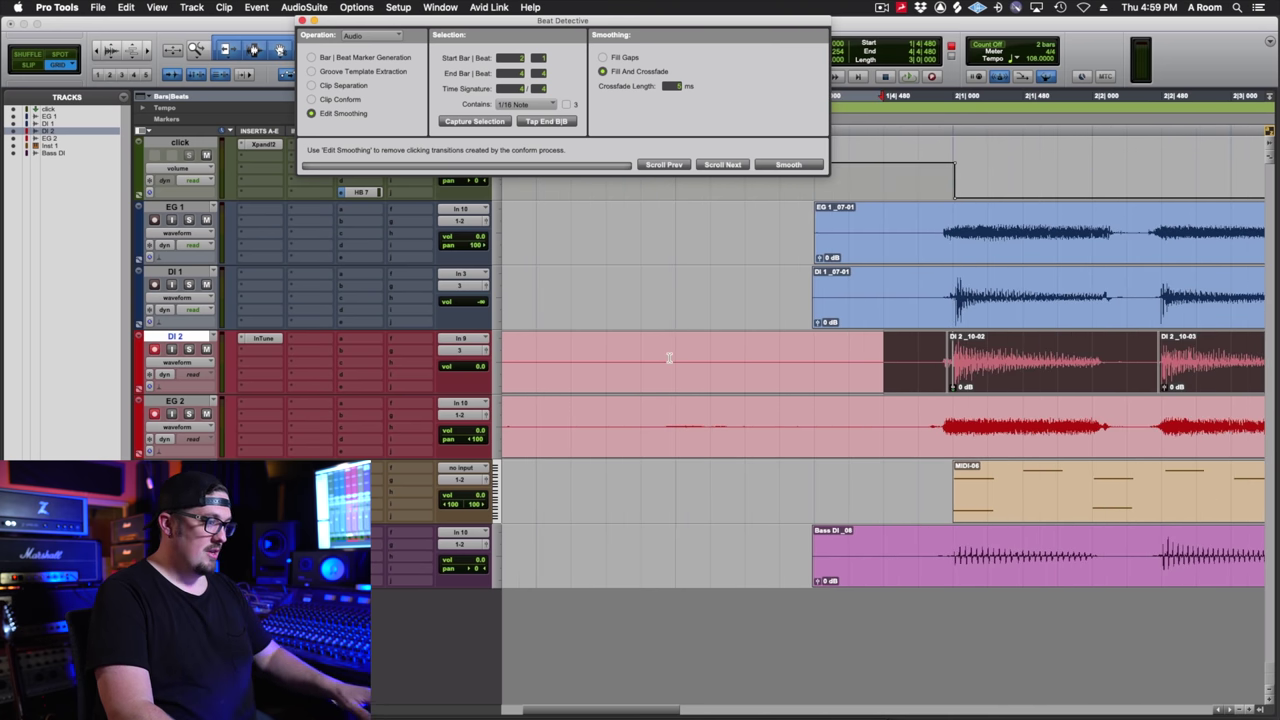
{"action": "scroll", "coordinate": [775, 390], "scroll_direction": "right", "scroll_amount": 1}
{"action": "left_click", "coordinate": [826, 360]}
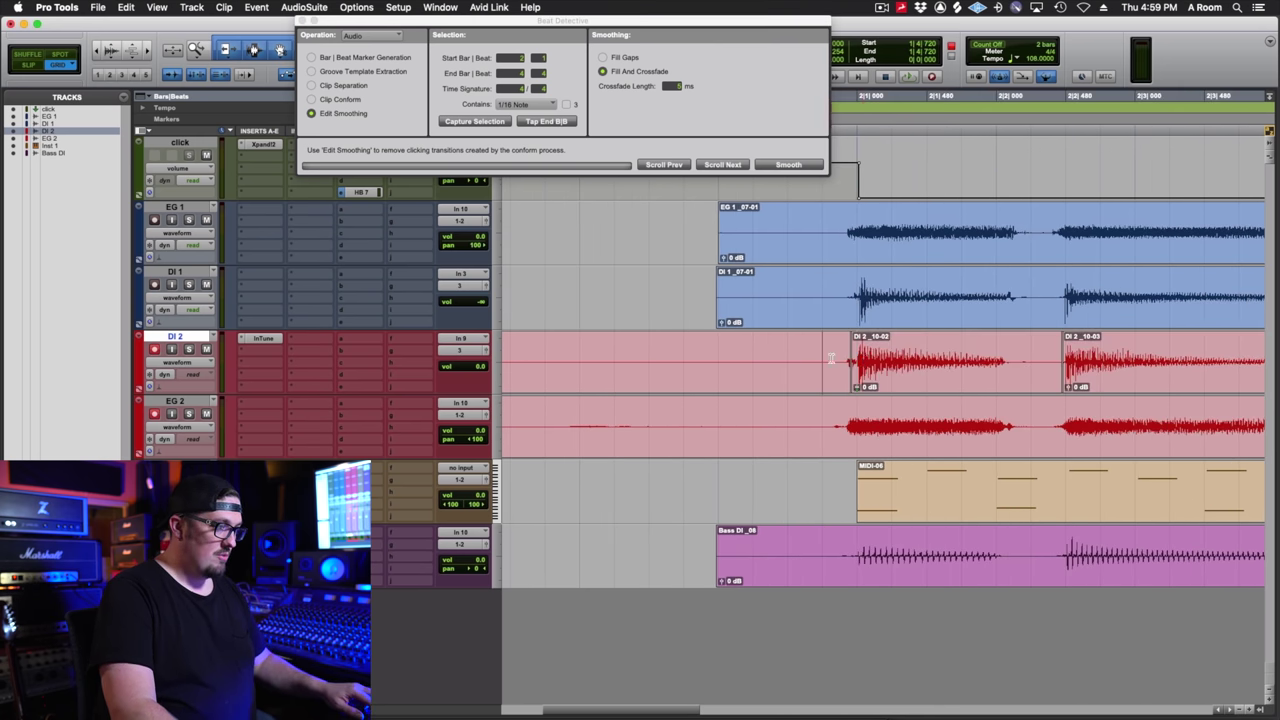
{"action": "double_click", "coordinate": [854, 358]}
{"action": "left_click_drag", "start_coordinate": [854, 358], "coordinate": [806, 358]}
- Delete the silent DI 2 clip before the first note and add a fade-in to the first note clip
{"action": "left_click", "coordinate": [771, 377]}
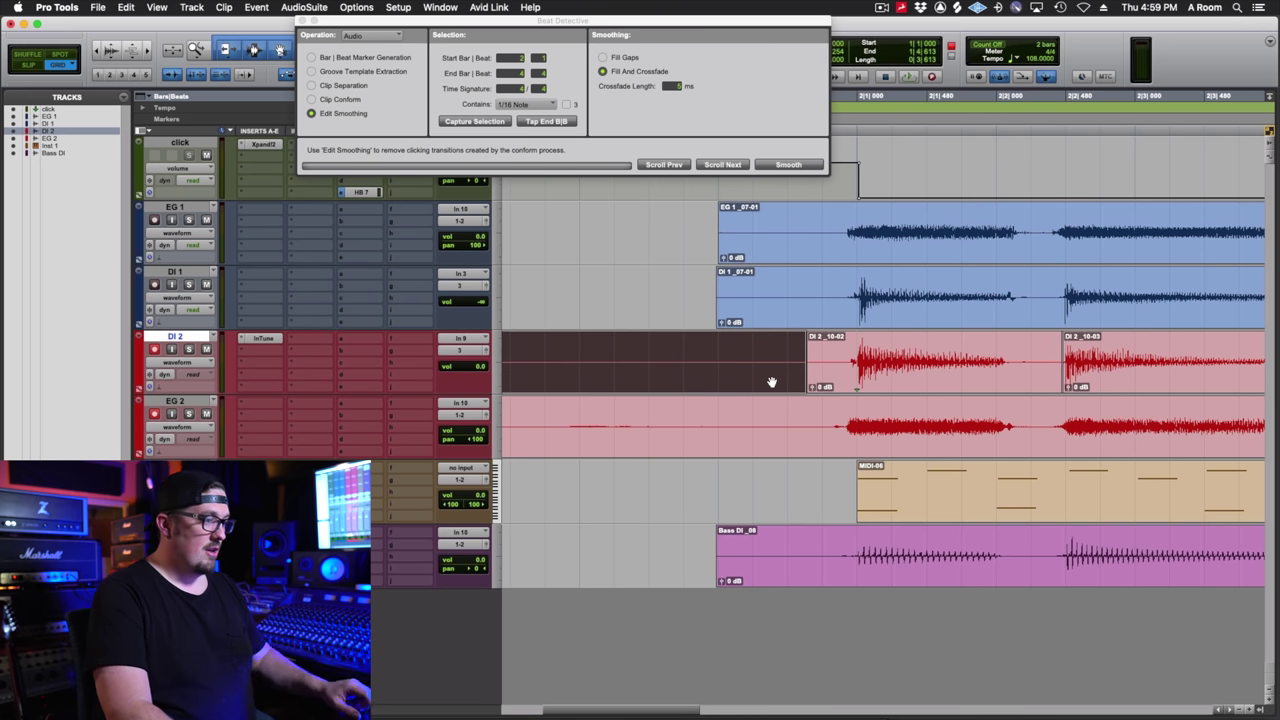
{"action": "key", "text": "Delete"}
{"action": "left_click_drag", "start_coordinate": [808, 340], "coordinate": [854, 342]}
- Move the boundary before the final DI 2 clip slightly later, past the tail of the sustained note
{"action": "key", "text": "r"}
{"action": "key", "text": "r"}
{"action": "scroll", "coordinate": [836, 383], "scroll_direction": "right", "scroll_amount": 5}
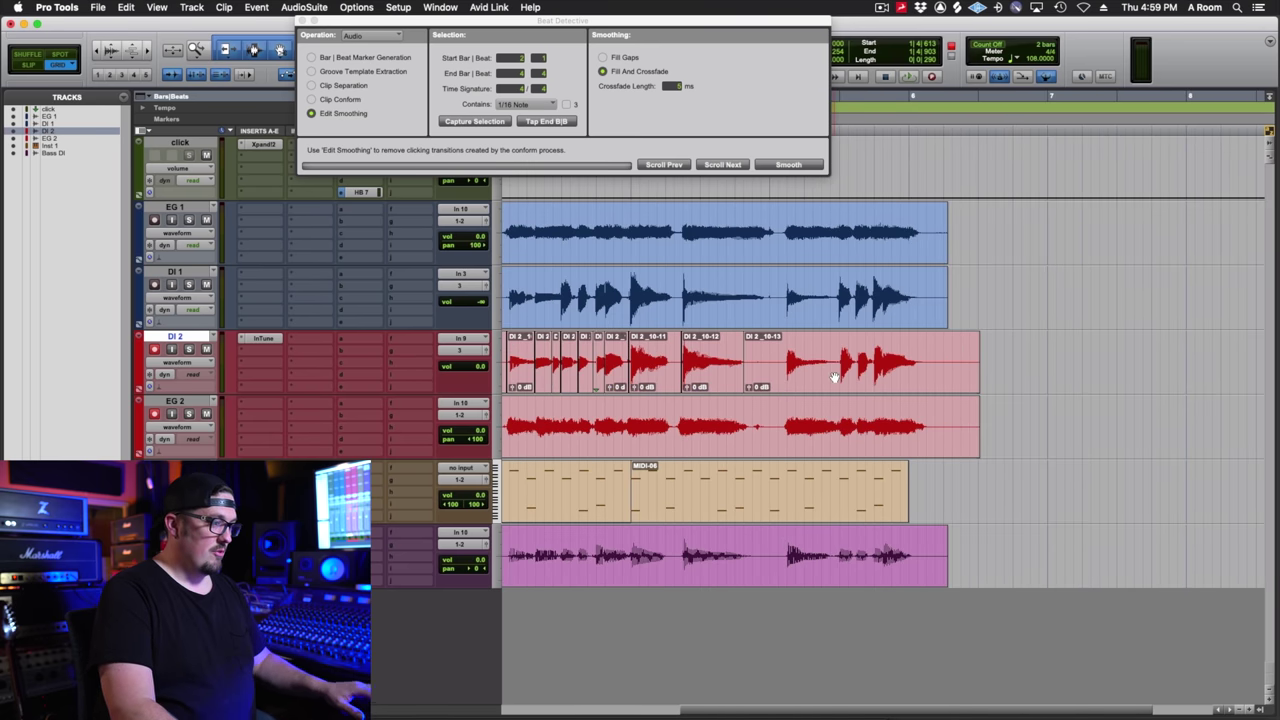
{"action": "key", "text": "super+bracketright"}
{"action": "key", "text": "super+bracketright"}
{"action": "scroll", "coordinate": [772, 369], "scroll_direction": "right", "scroll_amount": 2}
{"action": "left_click", "coordinate": [703, 357]}
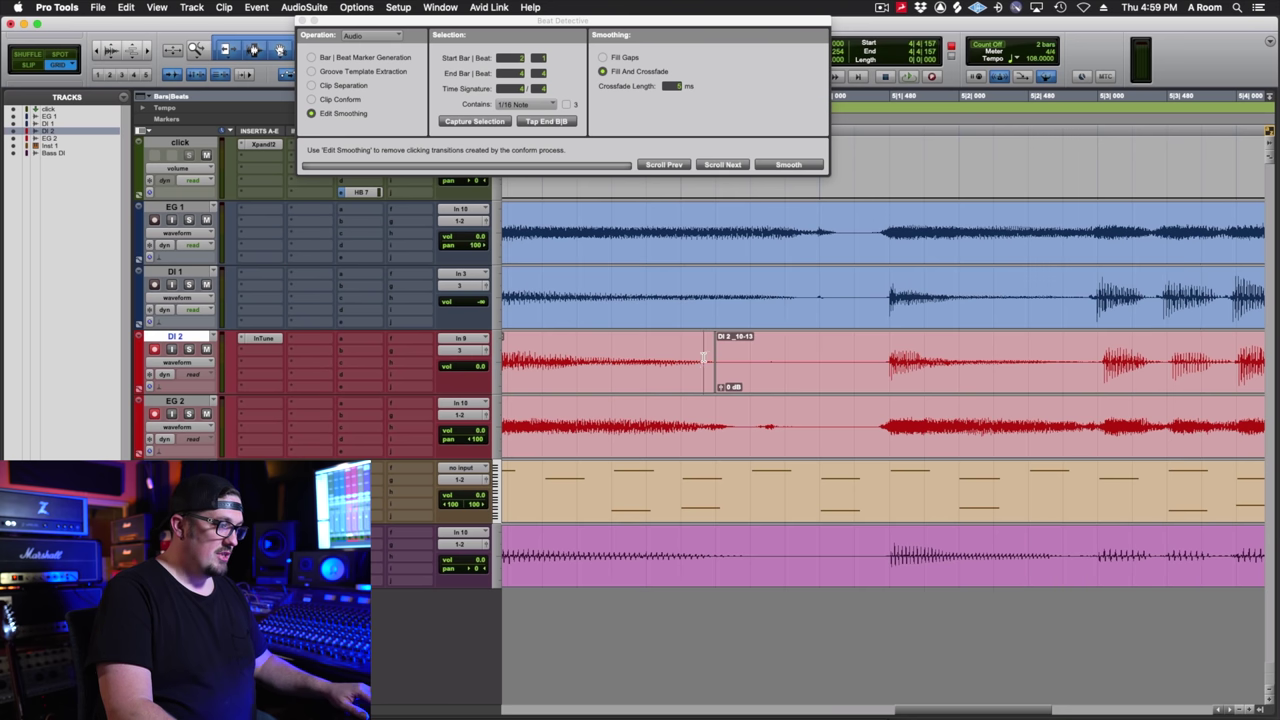
{"action": "left_click_drag", "start_coordinate": [707, 355], "coordinate": [744, 340]}
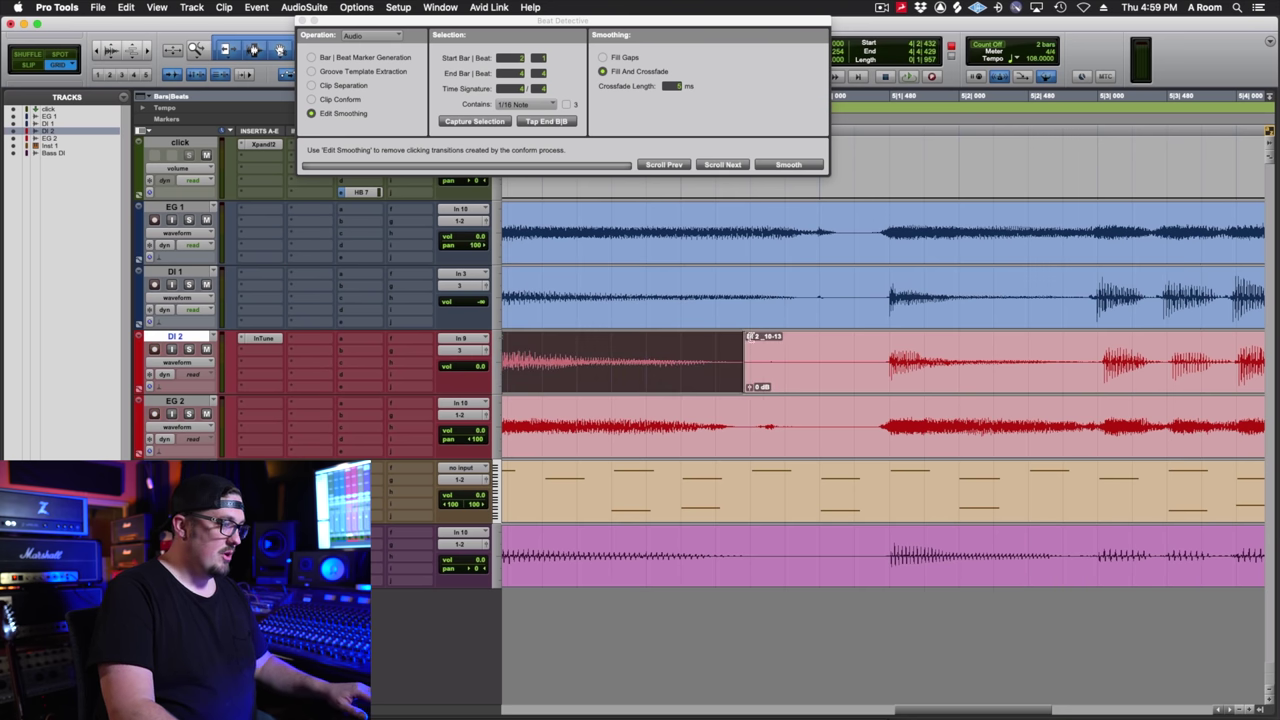
- Trim the start of the final DI 2 clip to 5|1|316, just before its first note, and add a short fade-in
{"action": "left_click", "coordinate": [758, 343]}
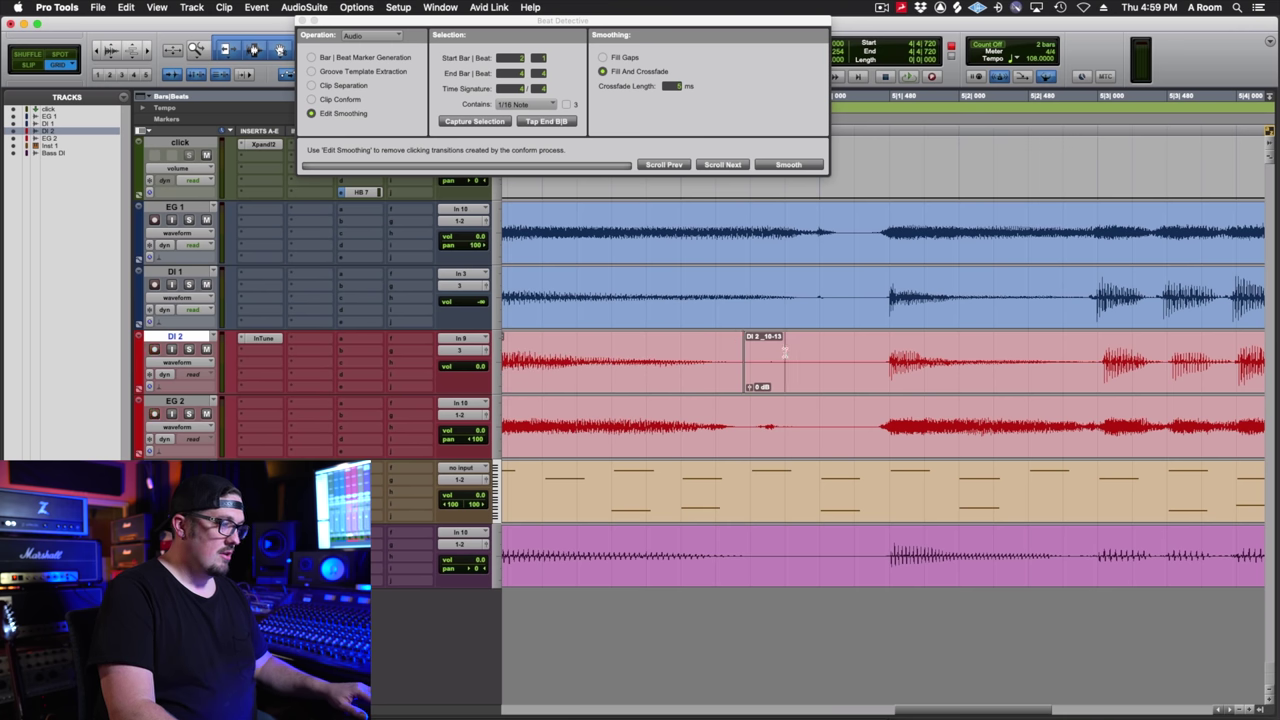
{"action": "key", "text": "a"}
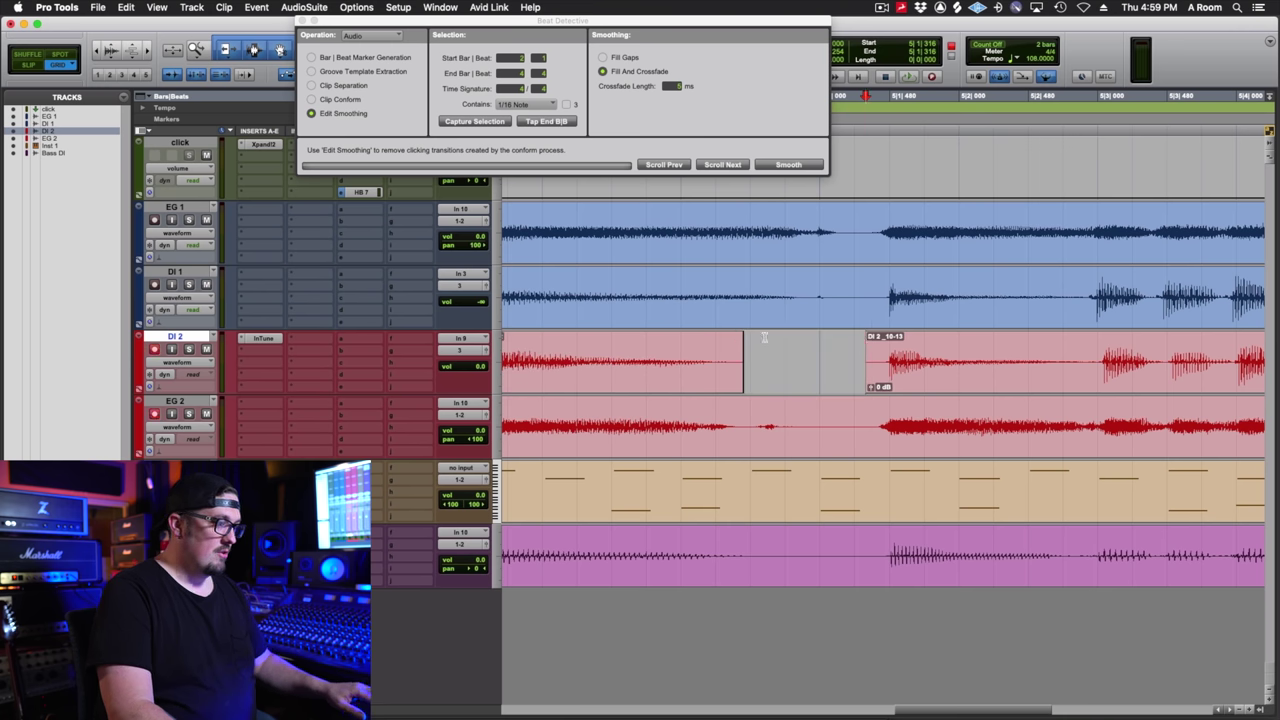
{"action": "left_click_drag", "start_coordinate": [868, 339], "coordinate": [876, 340]}
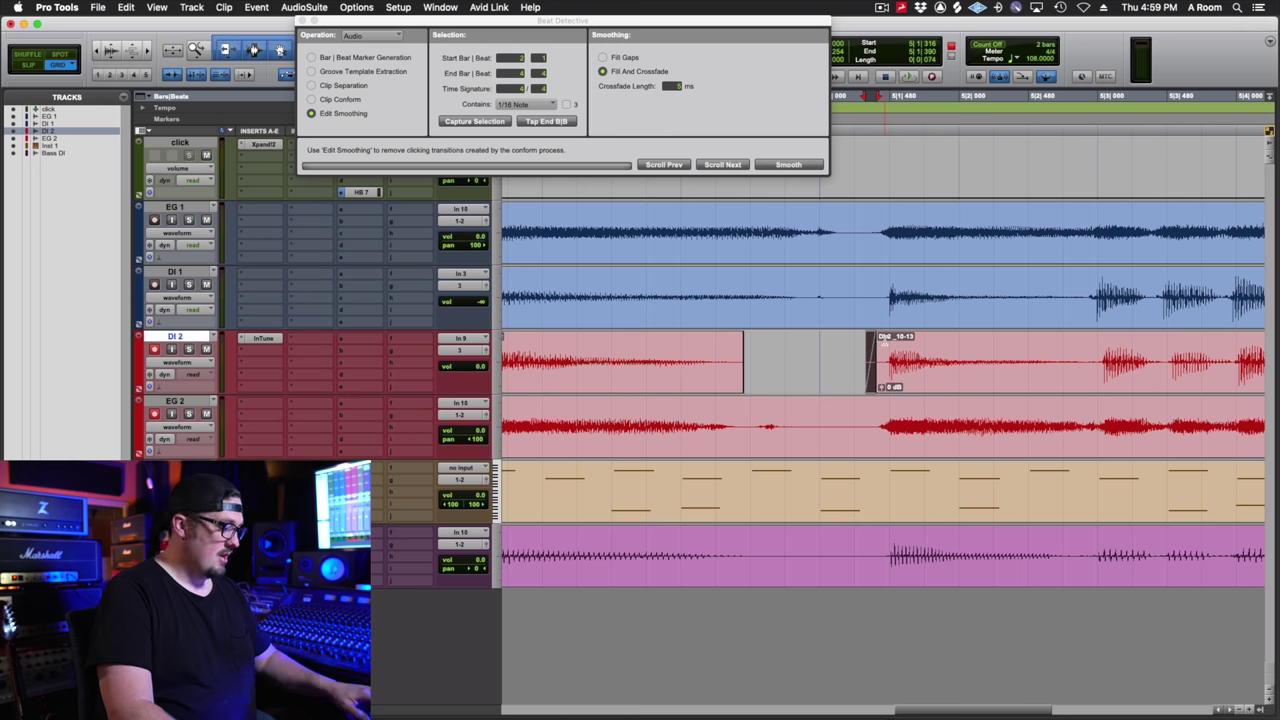
- Select the final DI 2 phrase from 5|1|478 to 6|1|292 and set Beat Detective's operation to Clip Separation
{"action": "key", "text": "t"}
{"action": "key", "text": "r"}
{"action": "key", "text": "r"}
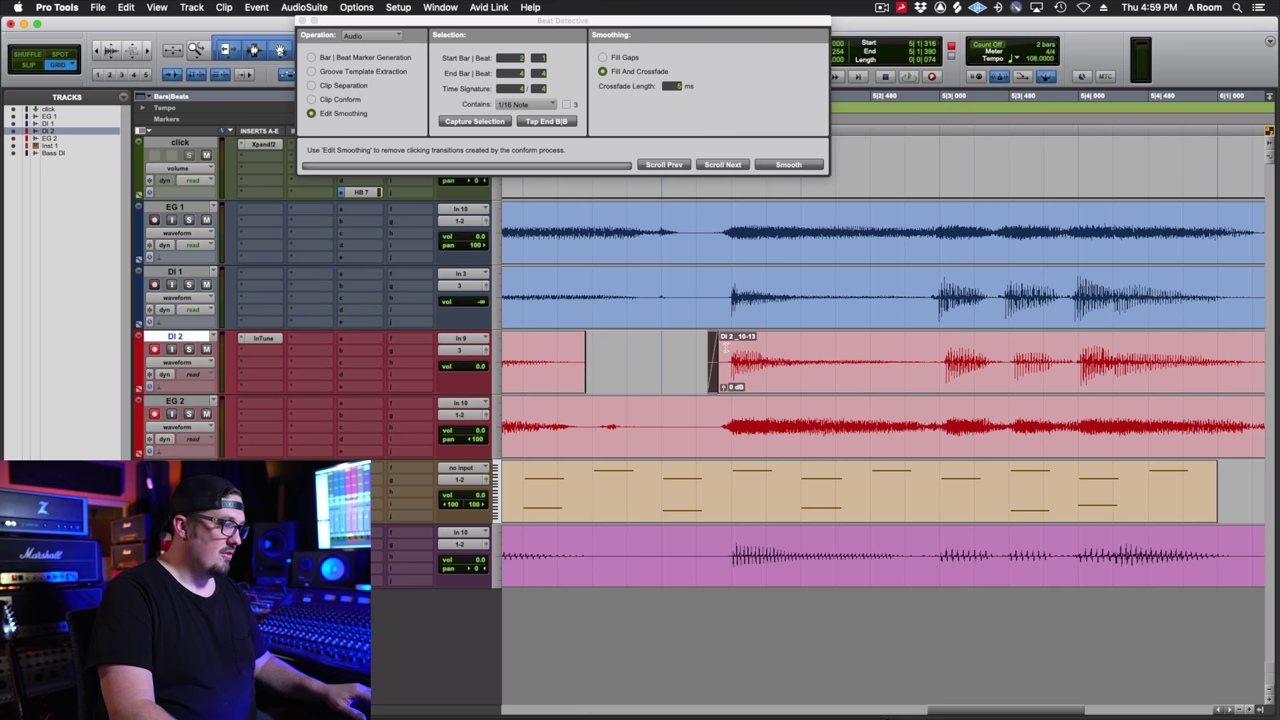
{"action": "left_click_drag", "start_coordinate": [730, 358], "coordinate": [1259, 360]}
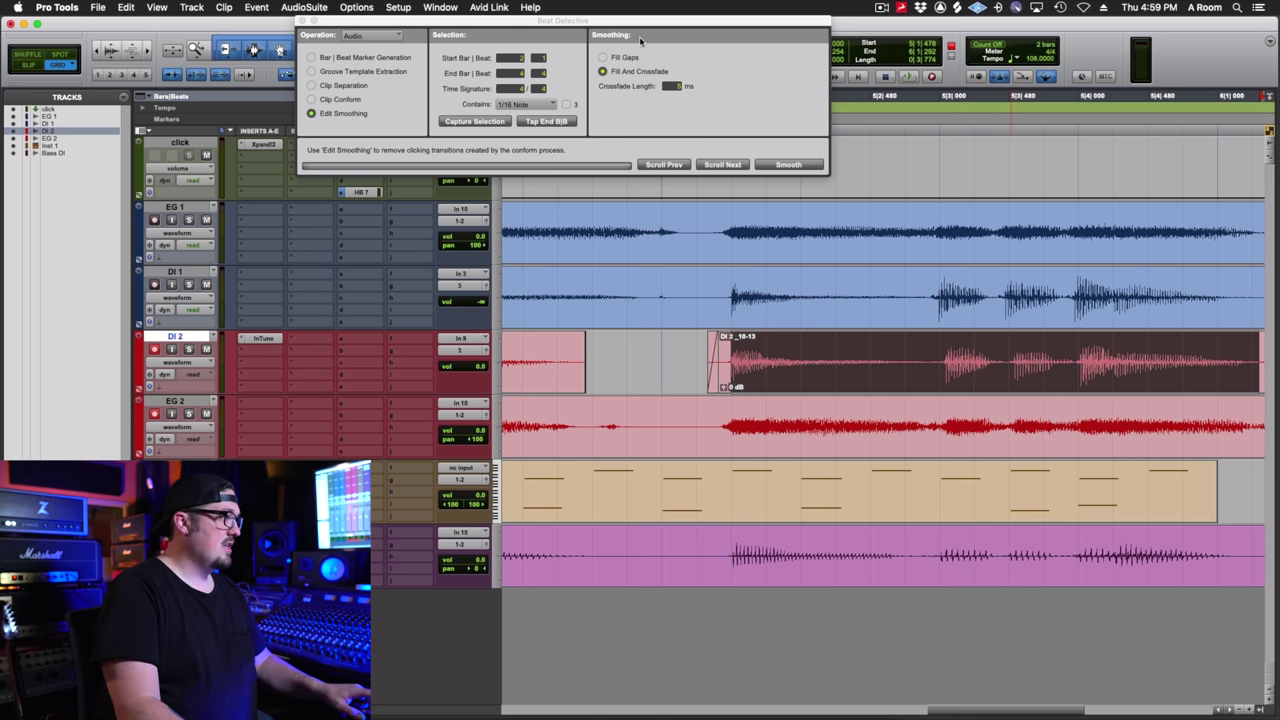
{"action": "left_click", "coordinate": [334, 86]}
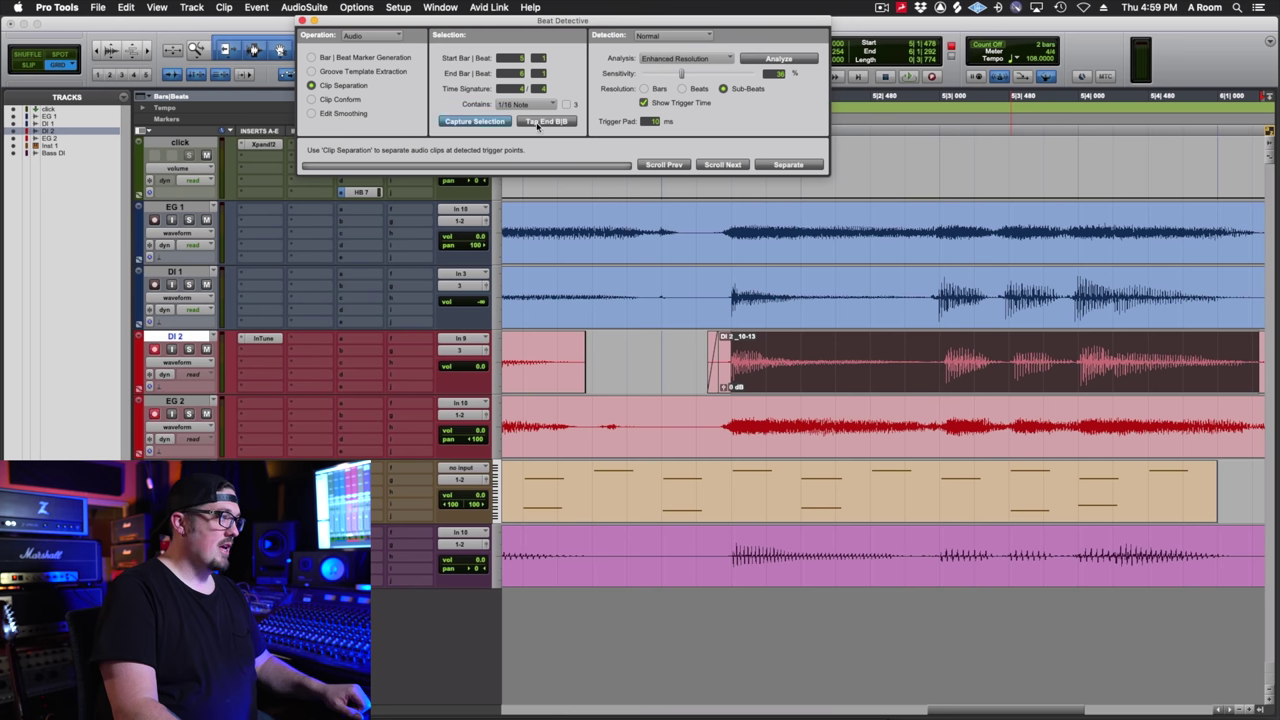
- Analyze and separate the final DI 2 phrase at its sub-beat triggers, and conform the clips to the grid at 100% strength
{"action": "left_click", "coordinate": [778, 58]}
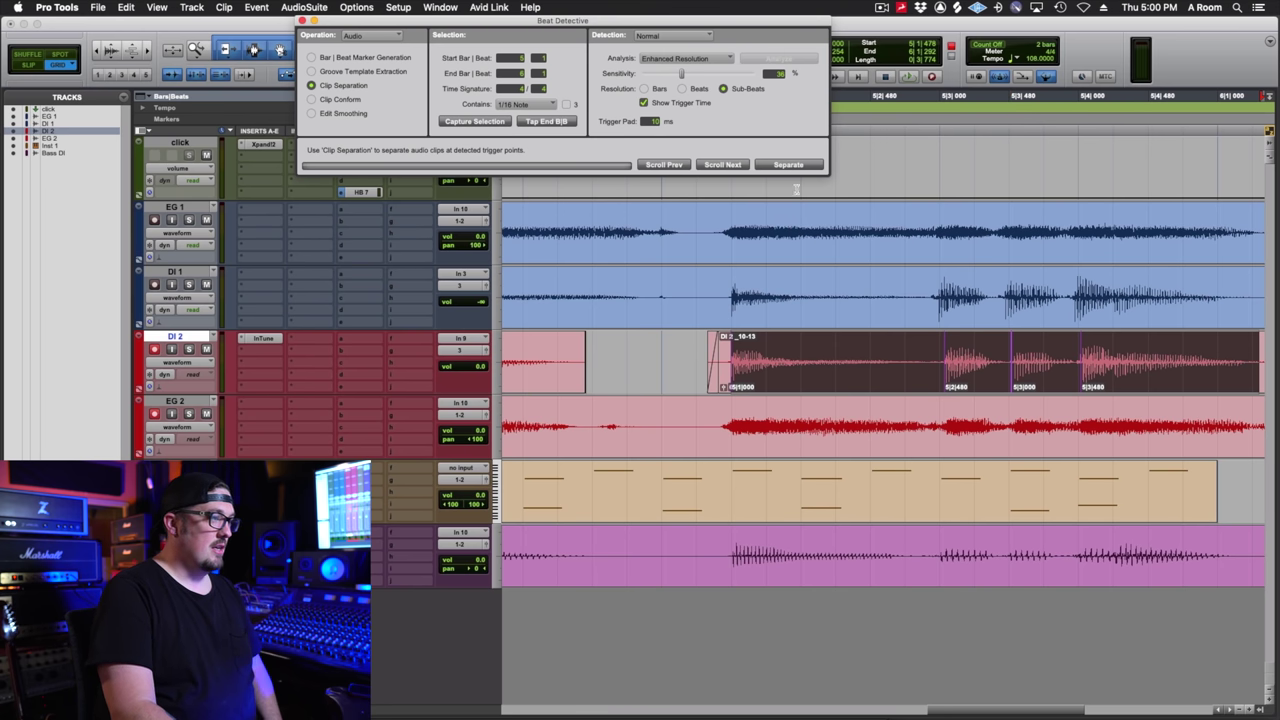
{"action": "left_click", "coordinate": [780, 165]}
{"action": "left_click", "coordinate": [338, 99]}
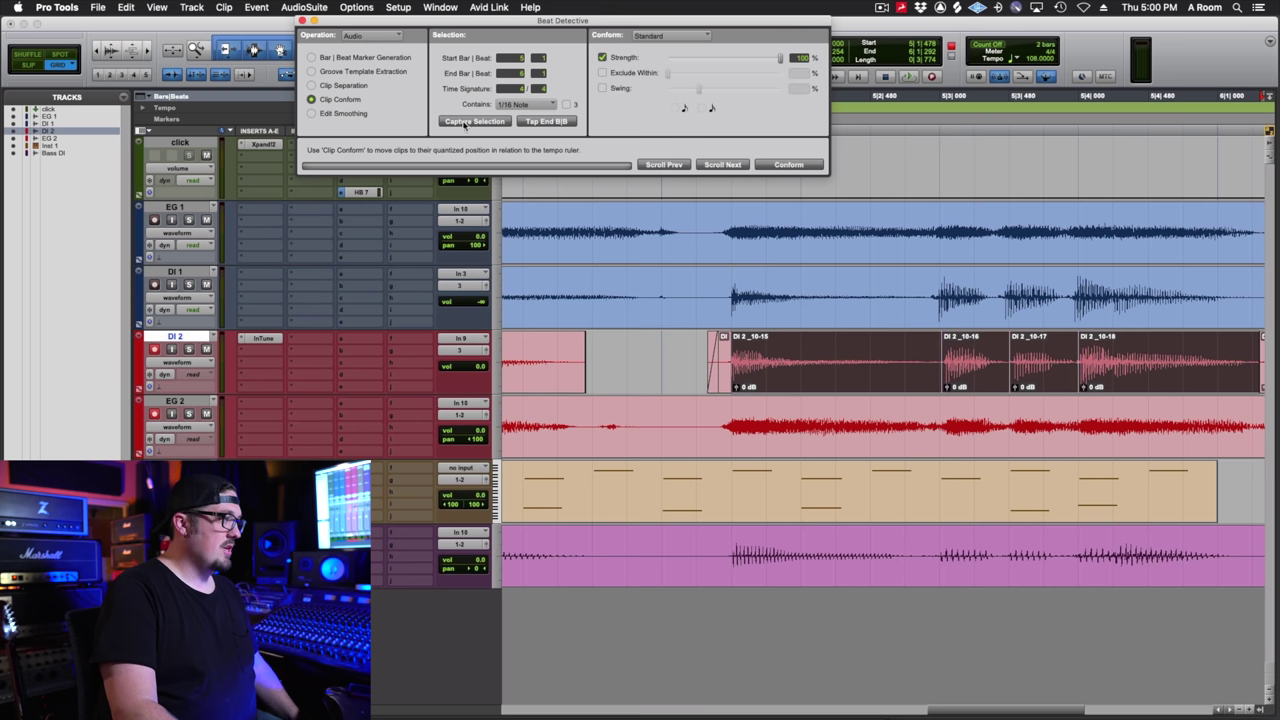
{"action": "left_click", "coordinate": [789, 165]}
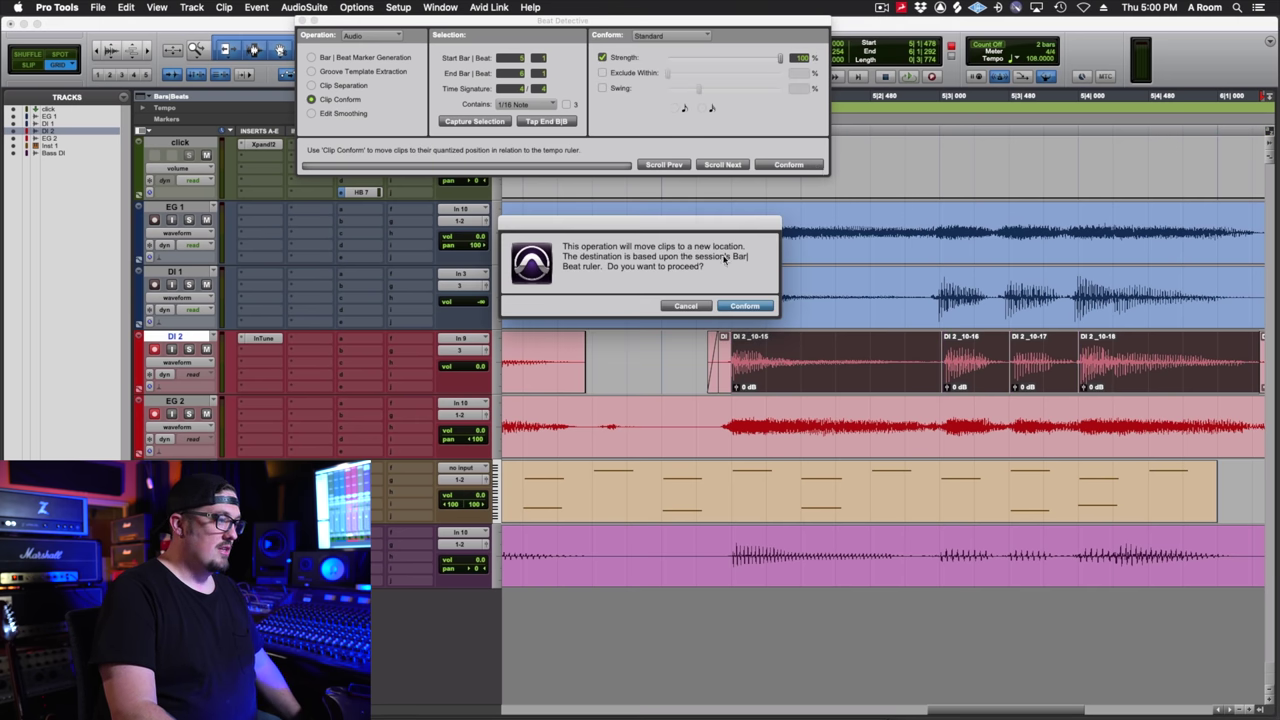
{"action": "left_click", "coordinate": [697, 308]}
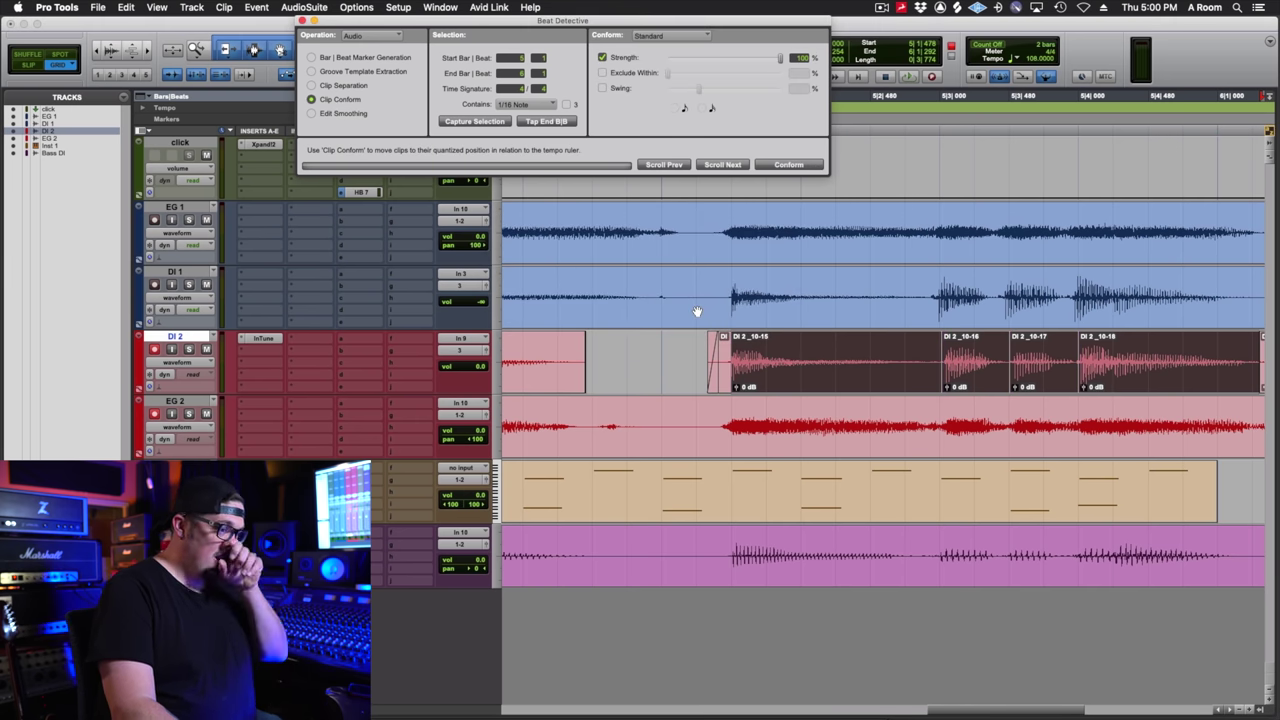
{"action": "key", "text": "super+0"}
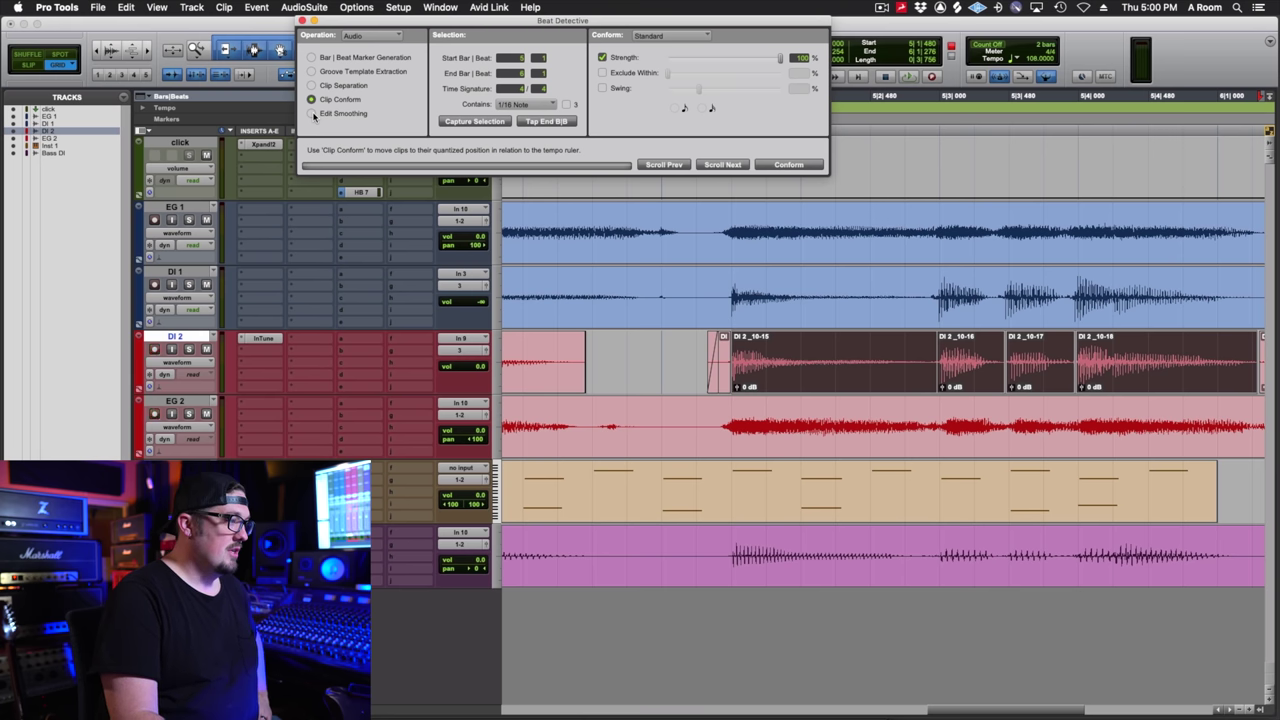
- Switch Beat Detective to Edit Smoothing and delete the short leftover clip before the final DI 2 phrase
{"action": "left_click", "coordinate": [312, 113]}
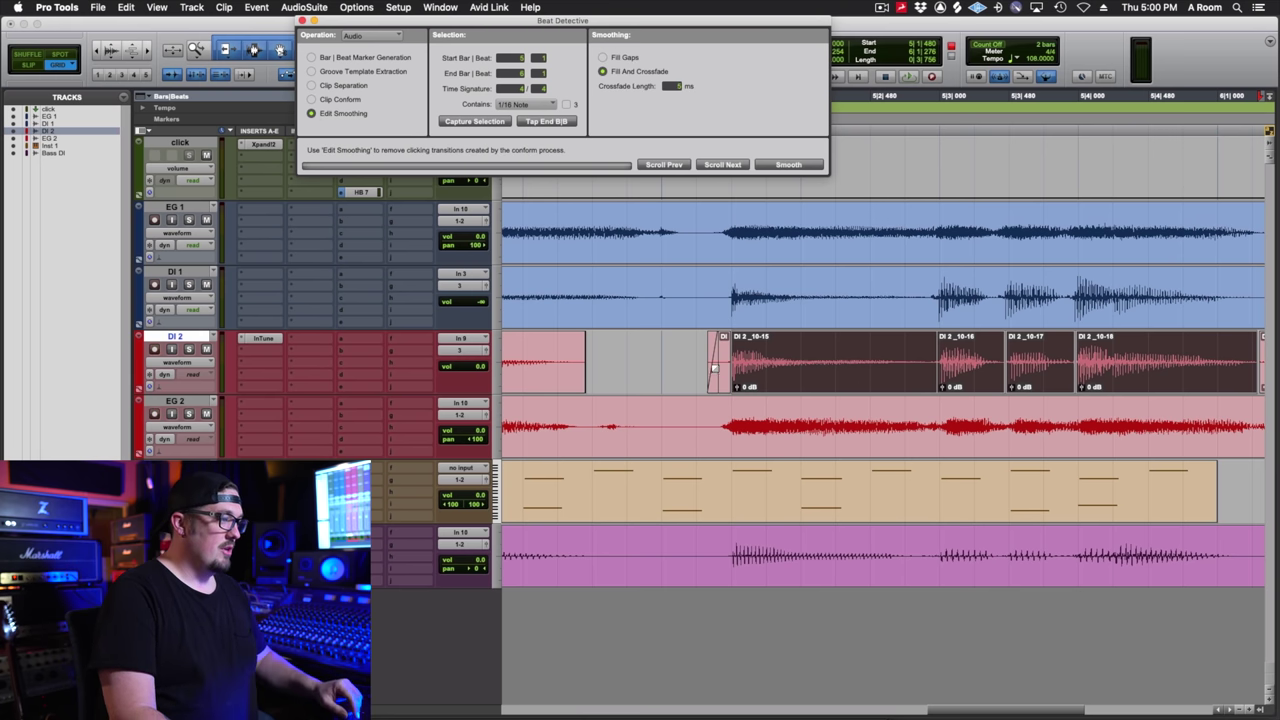
{"action": "left_click", "coordinate": [722, 385]}
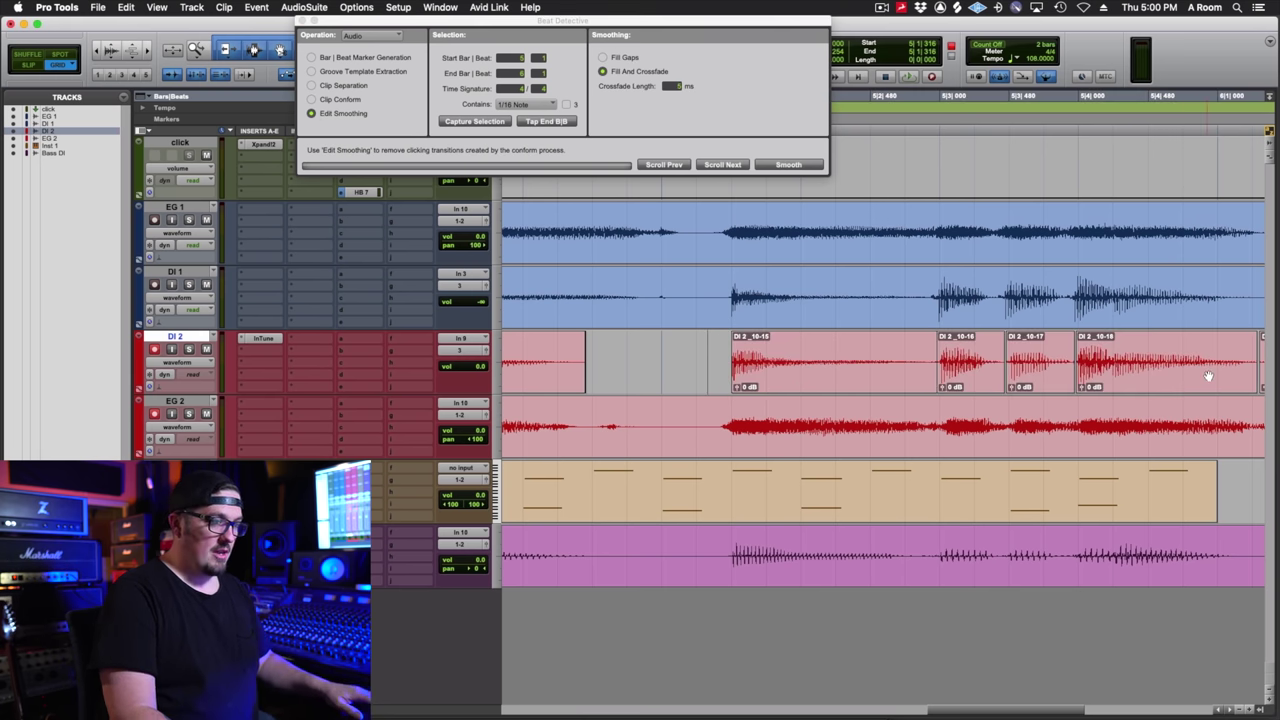
{"action": "scroll", "coordinate": [1200, 372], "scroll_direction": "right", "scroll_amount": 3}
{"action": "left_click", "coordinate": [1095, 375]}
{"action": "scroll", "coordinate": [1095, 375], "scroll_direction": "left", "scroll_amount": 6}
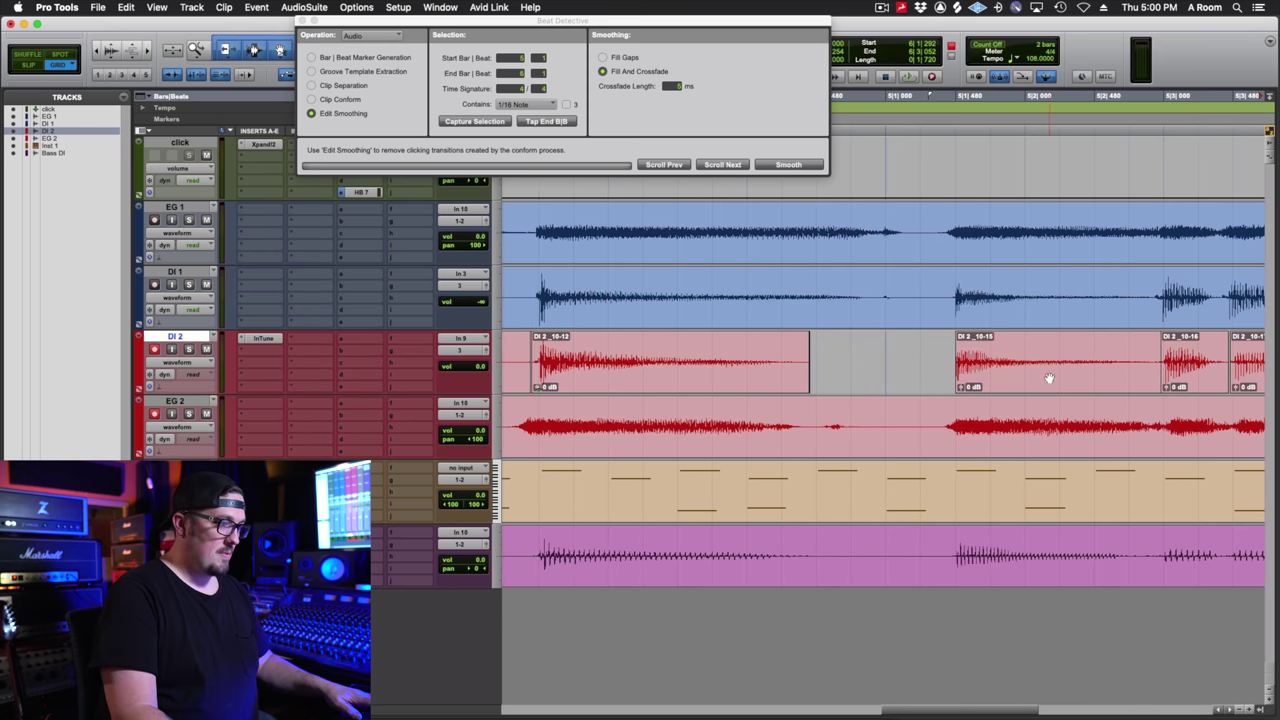
- Extend the start of the final phrase's first DI 2 clip back to 5|1|298 and smooth the phrase with Fill And Crossfade
{"action": "left_click", "coordinate": [1000, 363]}
{"action": "left_click_drag", "start_coordinate": [963, 352], "coordinate": [931, 352]}
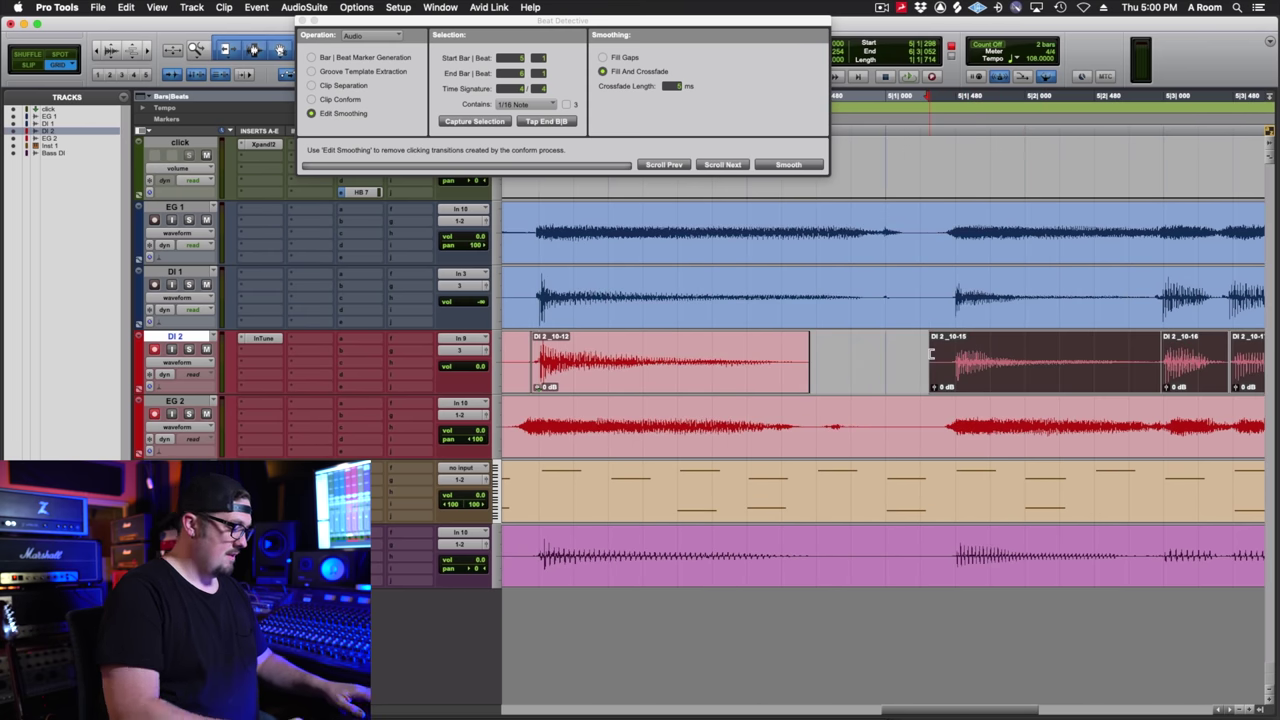
{"action": "left_click", "coordinate": [796, 161]}
{"action": "key", "text": "r"}
{"action": "scroll", "coordinate": [875, 270], "scroll_direction": "right", "scroll_amount": 5}
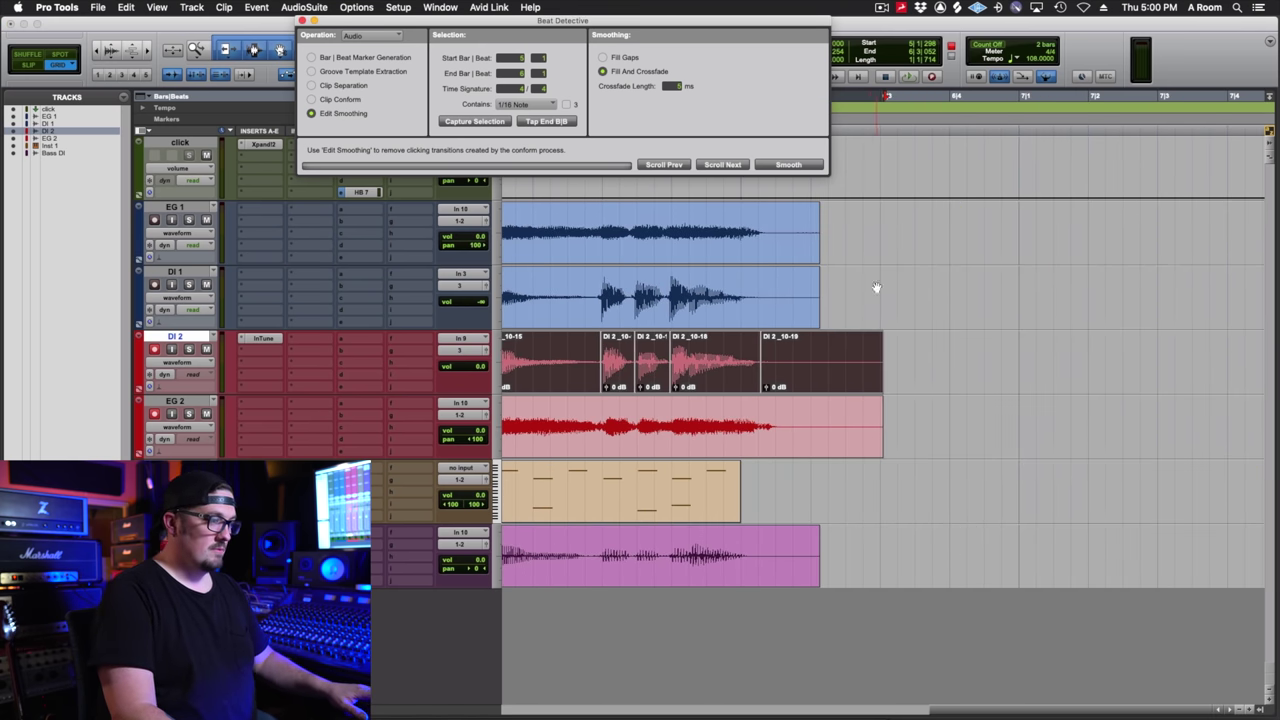
{"action": "left_click", "coordinate": [838, 352]}
- Extend the end of the sustained DI 2 clip before the final phrase to 4|4|640, and add a short fade-in to the phrase's first clip
{"action": "scroll", "coordinate": [820, 362], "scroll_direction": "left", "scroll_amount": 2}
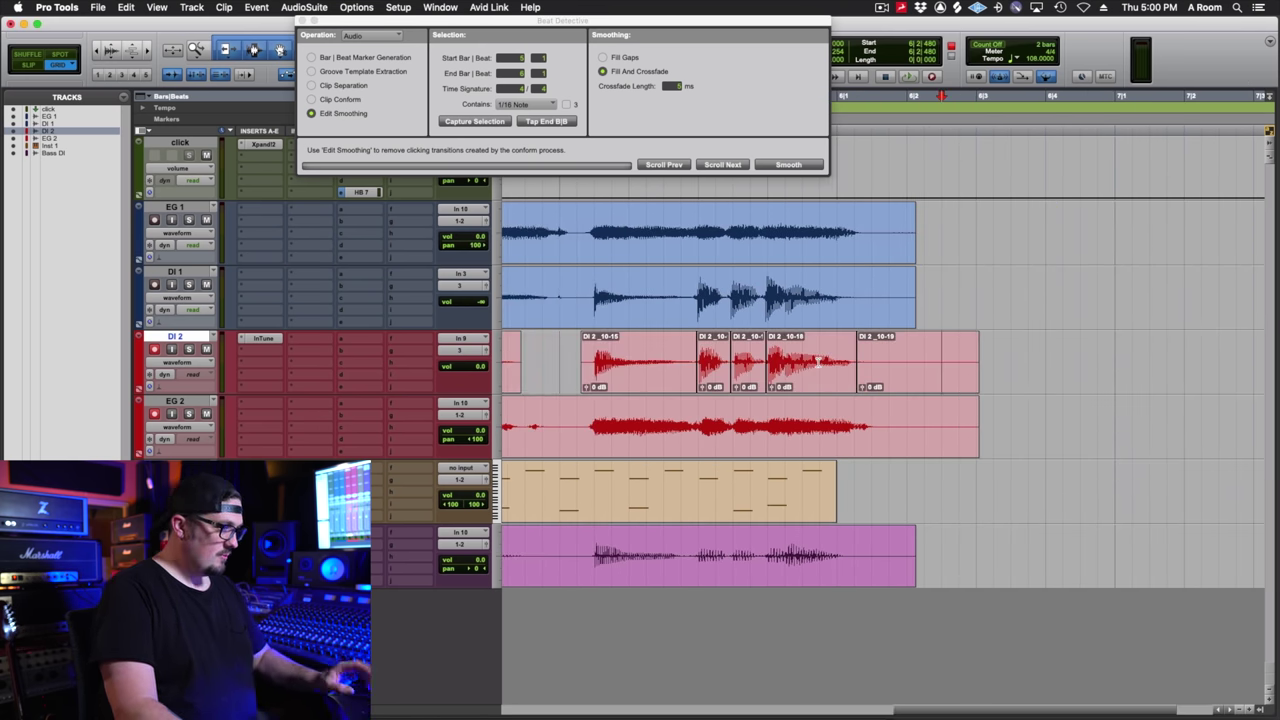
{"action": "scroll", "coordinate": [673, 432], "scroll_direction": "left", "scroll_amount": 2}
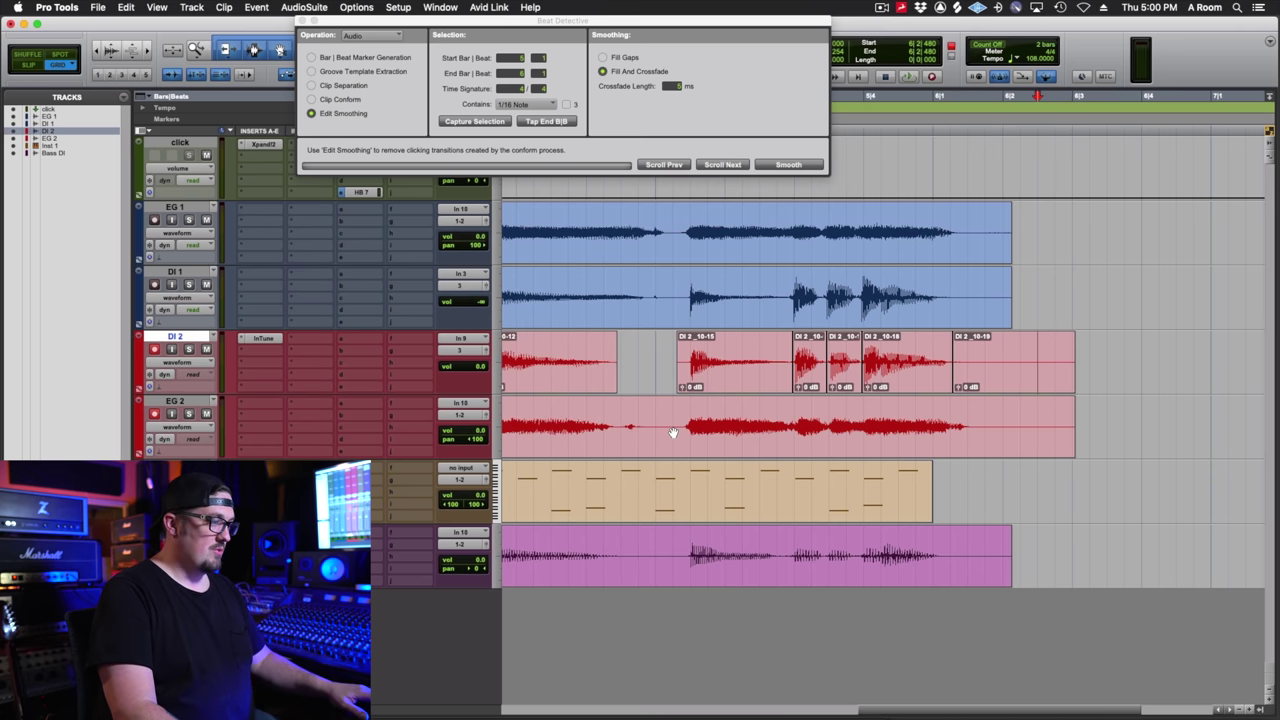
{"action": "scroll", "coordinate": [673, 432], "scroll_direction": "left", "scroll_amount": 1}
{"action": "mouse_move", "coordinate": [643, 342]}
{"action": "left_mouse_down"}
{"action": "mouse_move", "coordinate": [680, 343]}
{"action": "mouse_move", "coordinate": [659, 341]}
{"action": "left_mouse_up"}
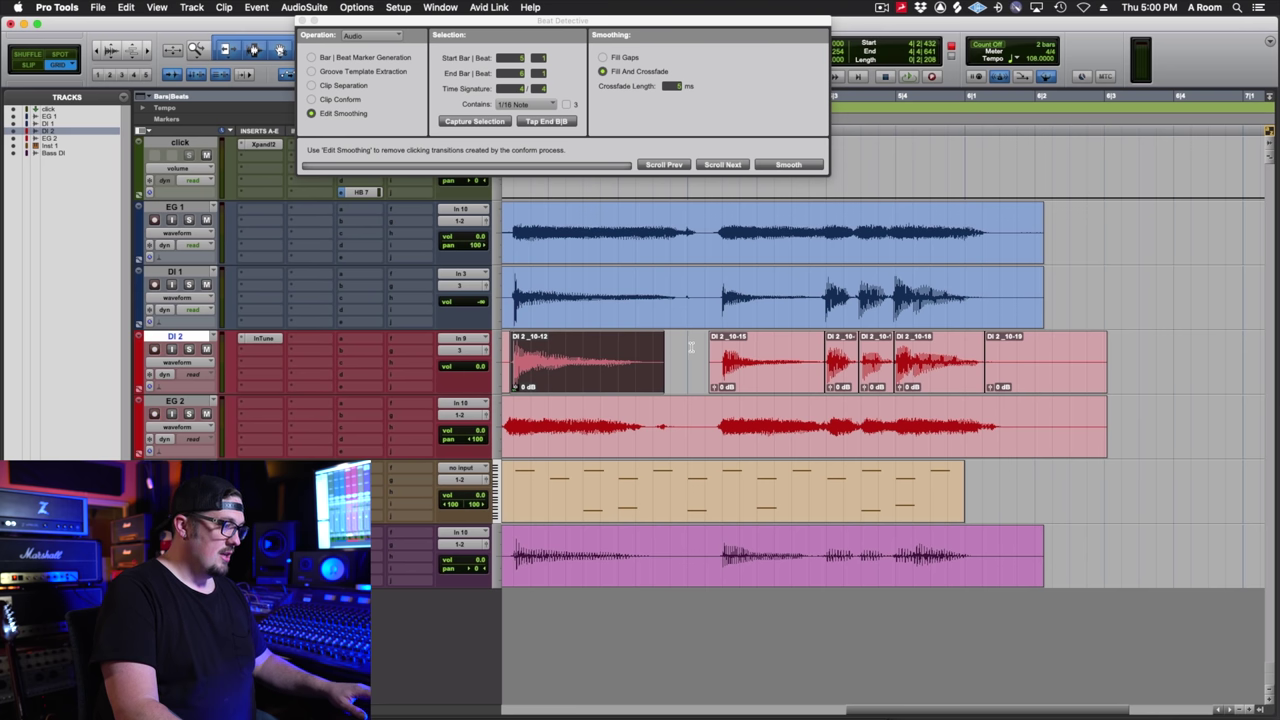
{"action": "left_click", "coordinate": [689, 345]}
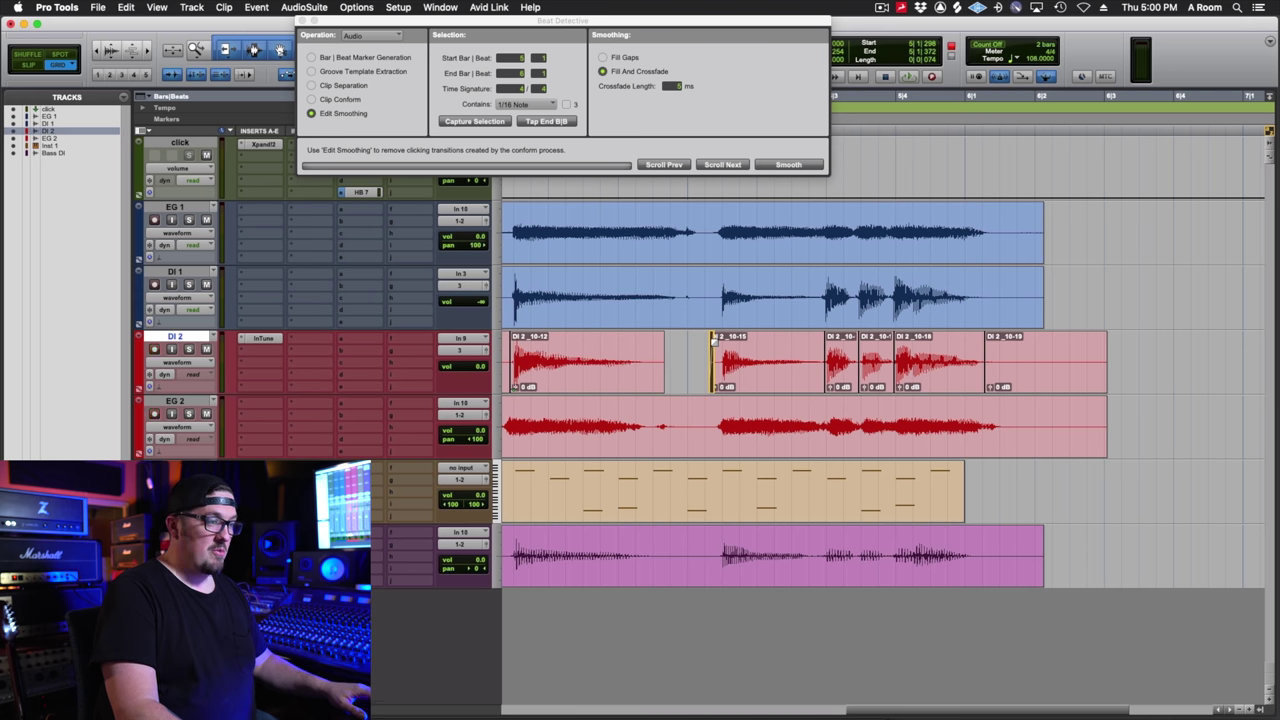
- Move the boundary after the last DI 2 note later, past the note's tail
{"action": "left_click_drag", "start_coordinate": [984, 368], "coordinate": [1037, 372]}
{"action": "scroll", "coordinate": [837, 391], "scroll_direction": "left", "scroll_amount": 3}
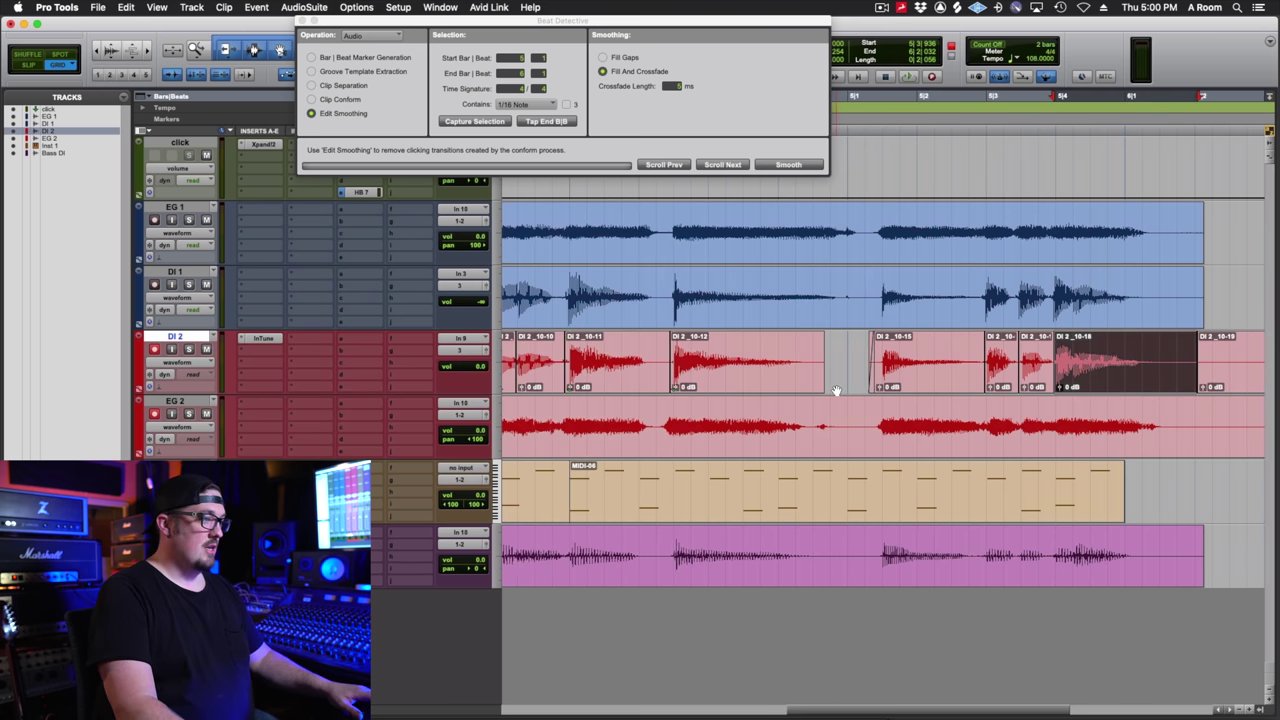
{"action": "key", "text": "r"}
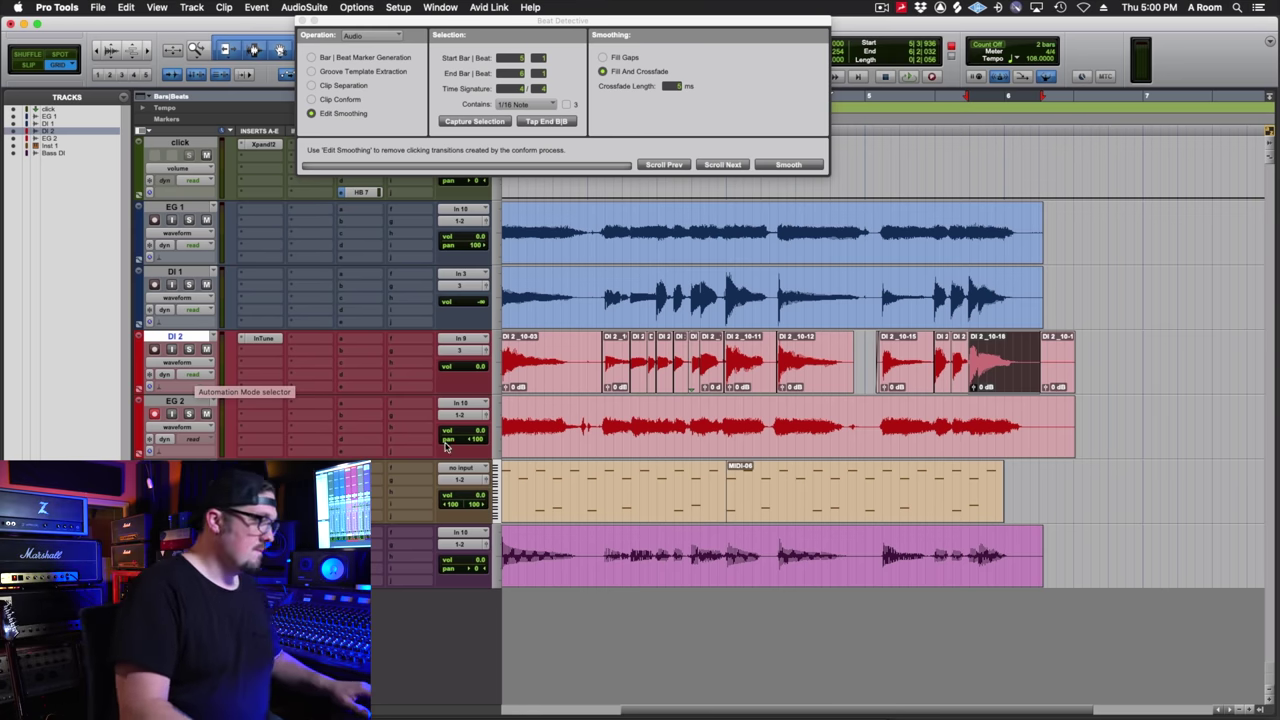
- Record a new pass on the EG 2 track starting at 1|4|480 and stop it partway through the phrase
{"action": "scroll", "coordinate": [592, 422], "scroll_direction": "left", "scroll_amount": 2}
{"action": "scroll", "coordinate": [592, 422], "scroll_direction": "left", "scroll_amount": 4}
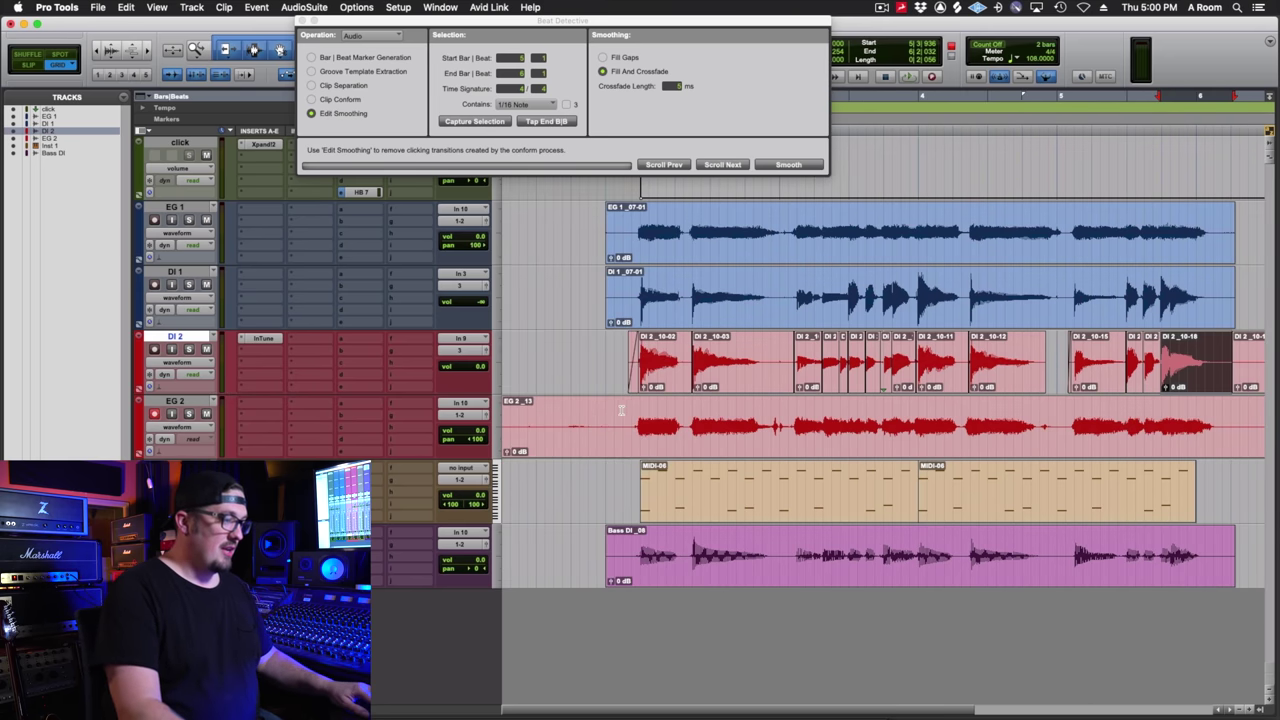
{"action": "left_click", "coordinate": [620, 410]}
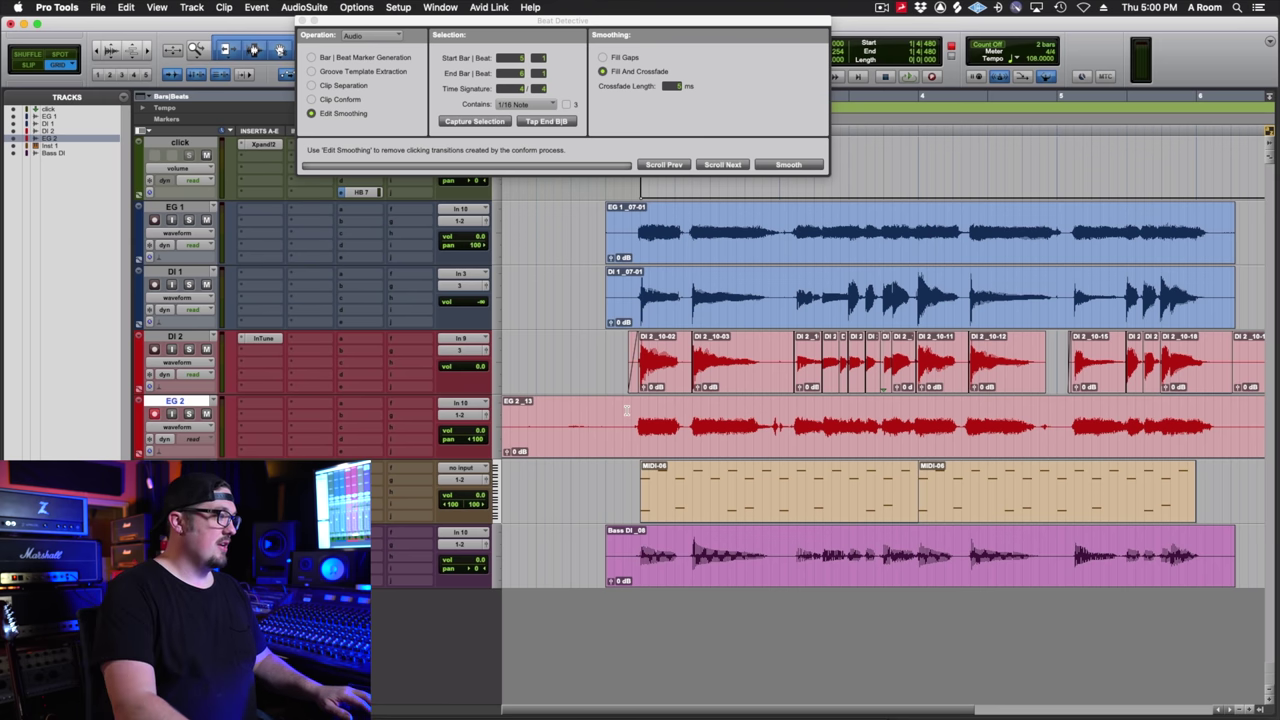
{"action": "key", "text": "super+space"}
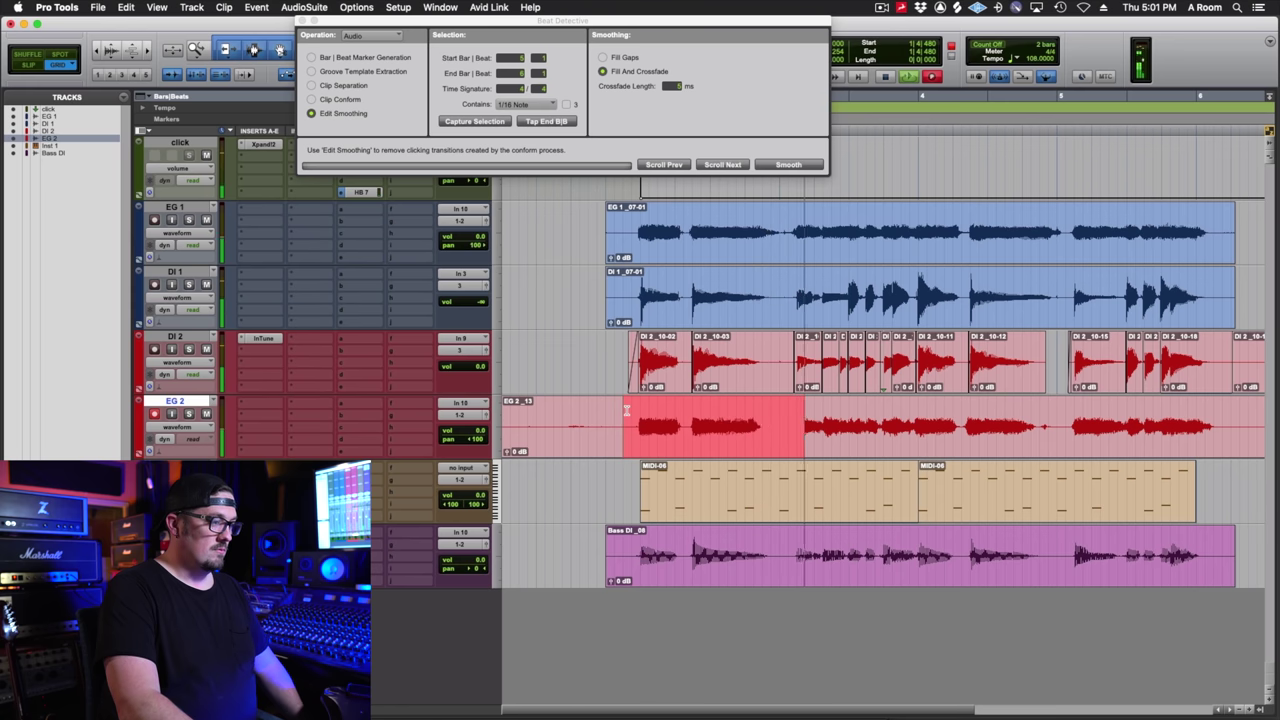
{"action": "key", "text": "space"}
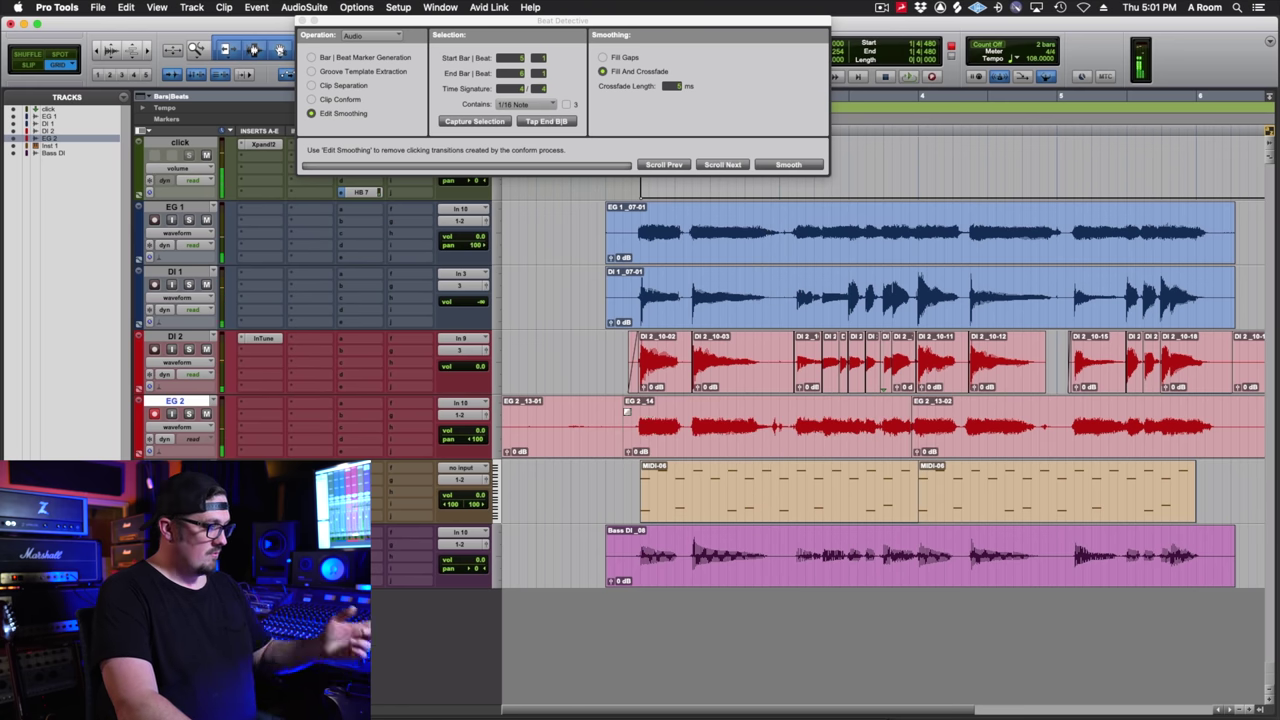
- Delete the silent section of DI 2 before the third note and fade out the tail of the second note's clip
{"action": "key", "text": "t"}
{"action": "key", "text": "t"}
{"action": "scroll", "coordinate": [718, 432], "scroll_direction": "right", "scroll_amount": 5}
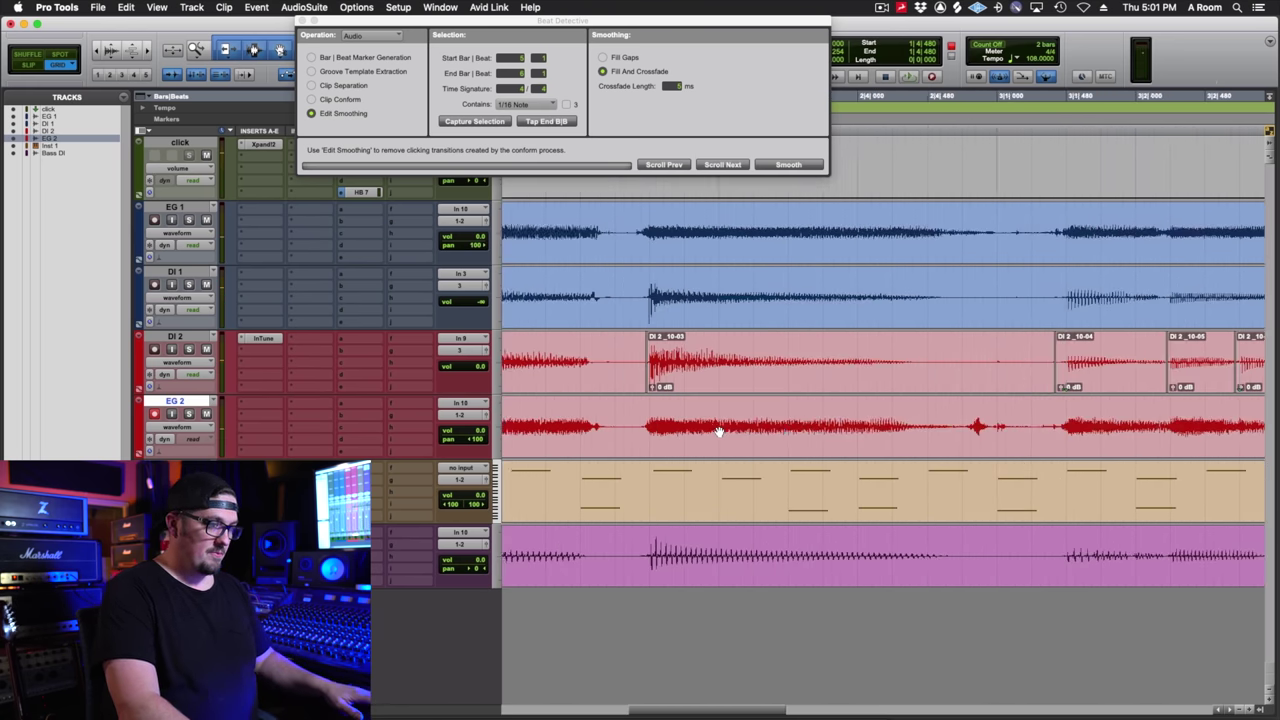
{"action": "scroll", "coordinate": [718, 430], "scroll_direction": "right", "scroll_amount": 3}
{"action": "left_click_drag", "start_coordinate": [760, 358], "coordinate": [866, 370]}
{"action": "key", "text": "Delete"}
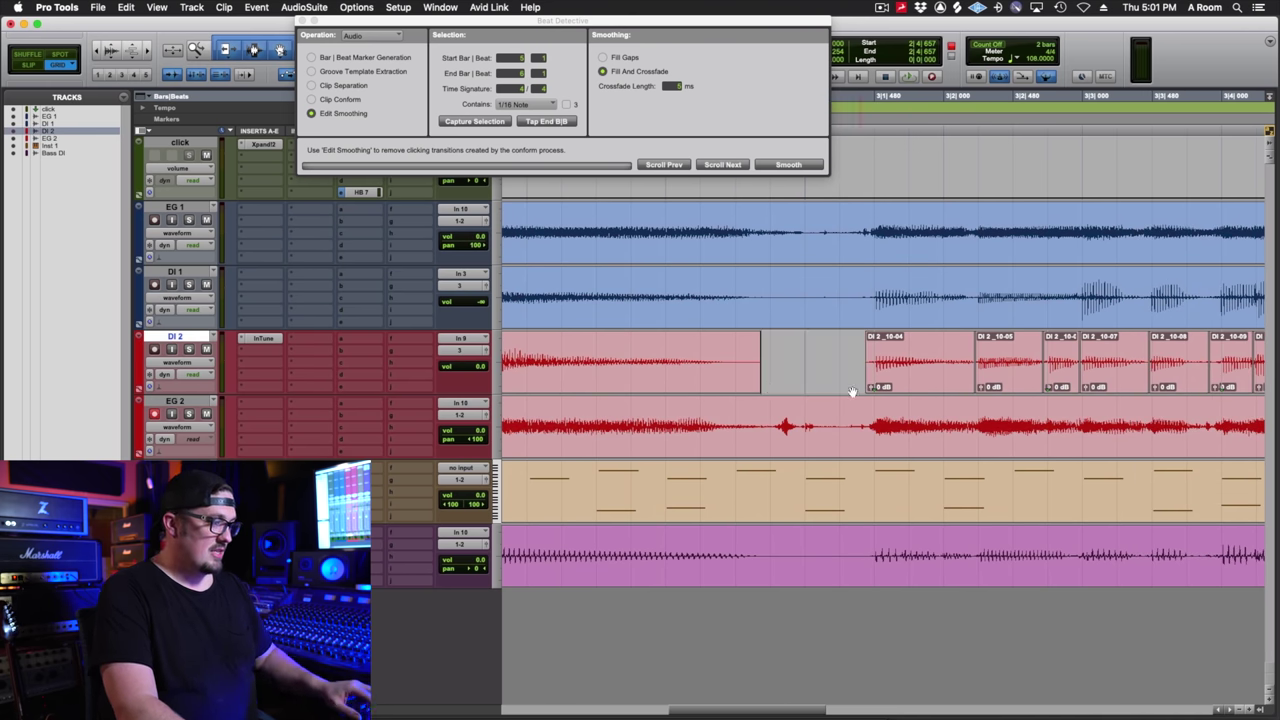
{"action": "left_click", "coordinate": [752, 356]}
{"action": "left_click_drag", "start_coordinate": [747, 343], "coordinate": [695, 341]}
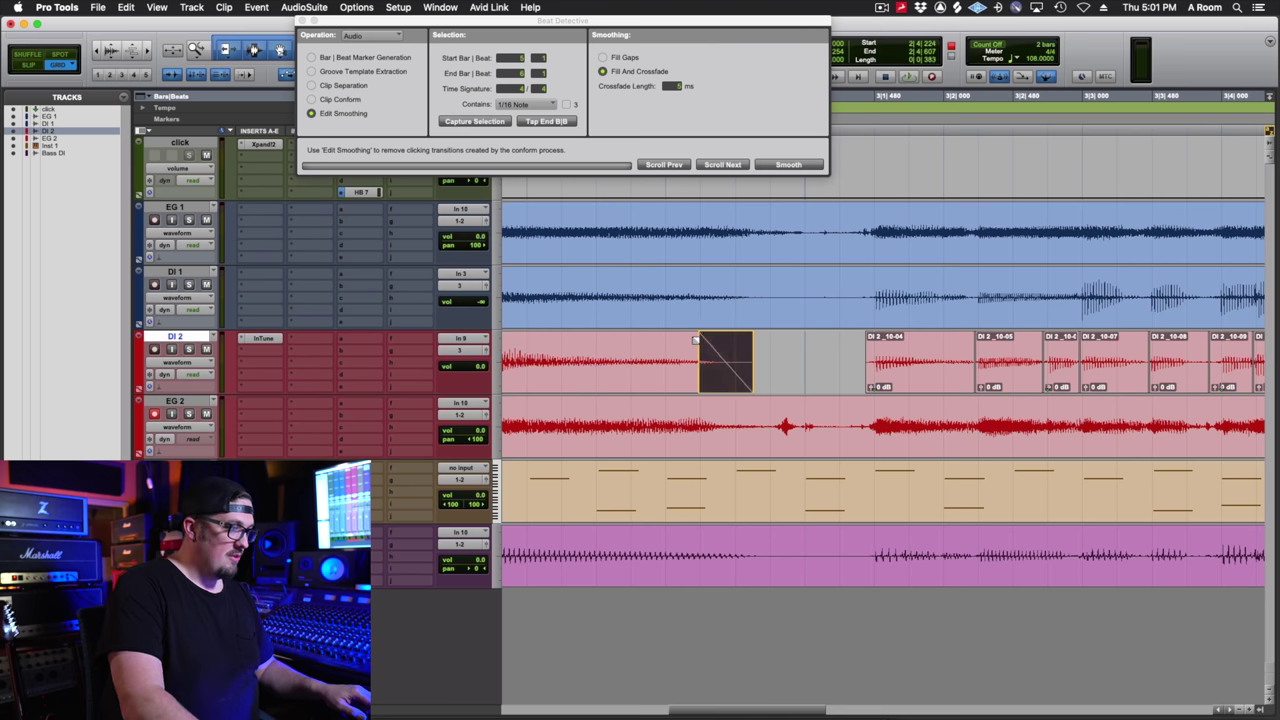
- Add a short fade-in to the DI 2 clip that starts right after the new gap
{"action": "key", "text": "super+bracketleft"}
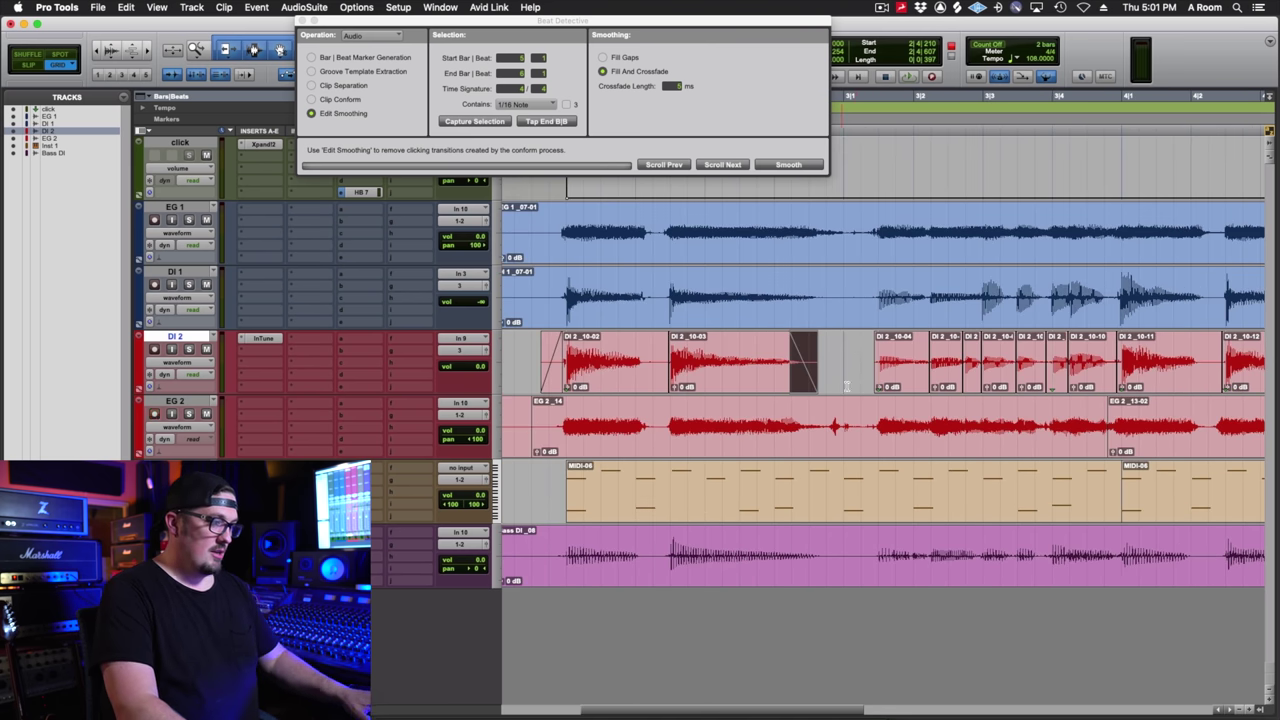
{"action": "key", "text": "super+bracketright"}
{"action": "key", "text": "super+bracketright"}
{"action": "scroll", "coordinate": [876, 363], "scroll_direction": "right", "scroll_amount": 5}
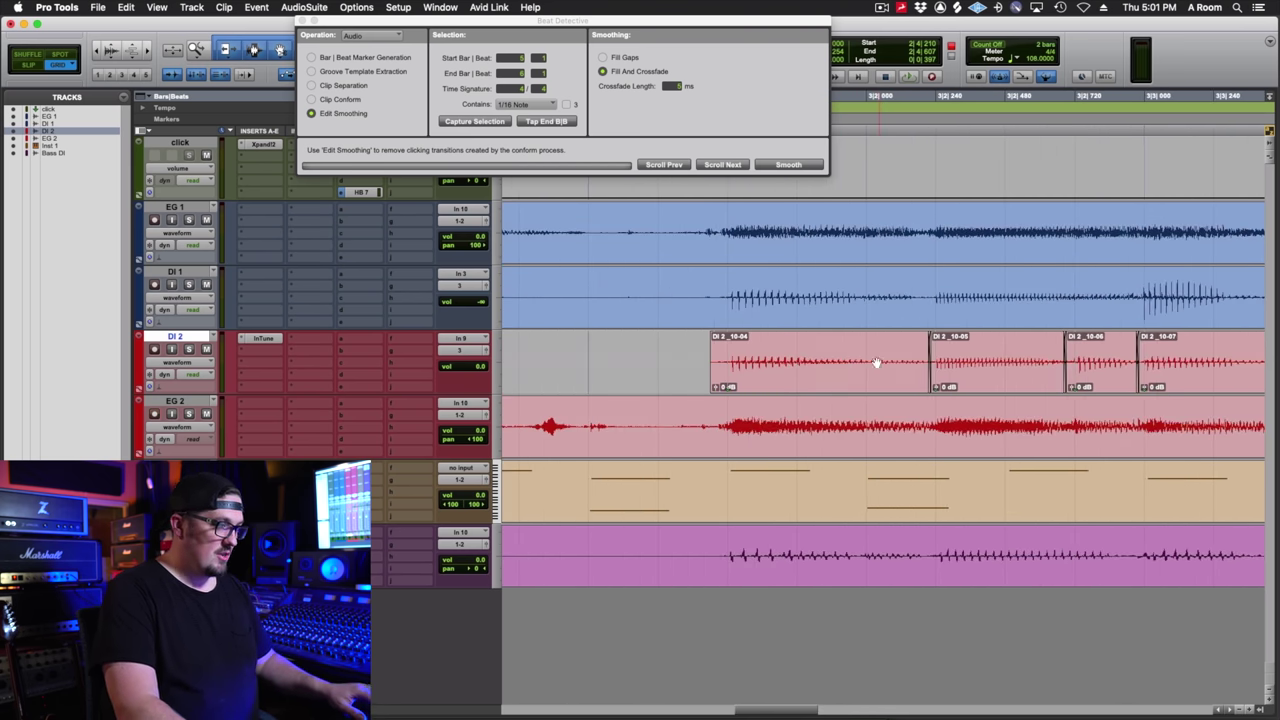
{"action": "key", "text": "super+z"}
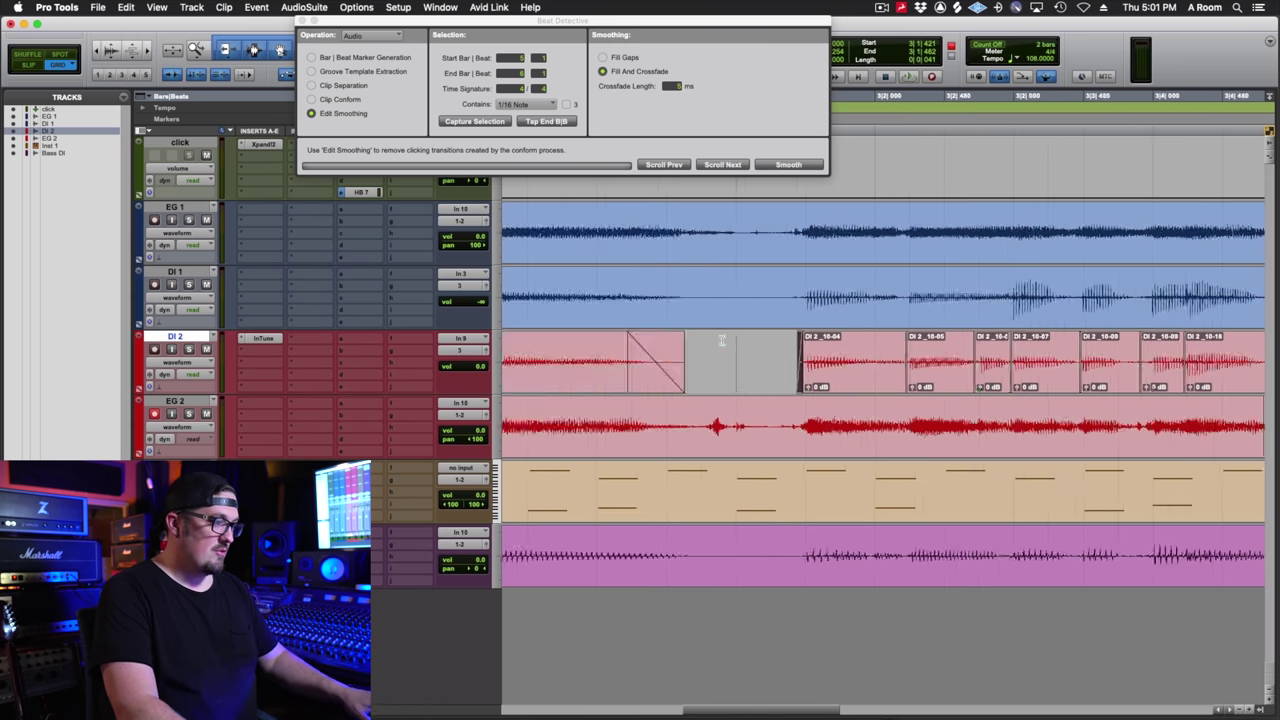
- Delete the leading EG 2 clip before the newly recorded section
{"action": "key", "text": "super+bracketleft"}
{"action": "key", "text": "super+bracketleft"}
{"action": "key", "text": "super+bracketleft"}
{"action": "left_click", "coordinate": [595, 446]}
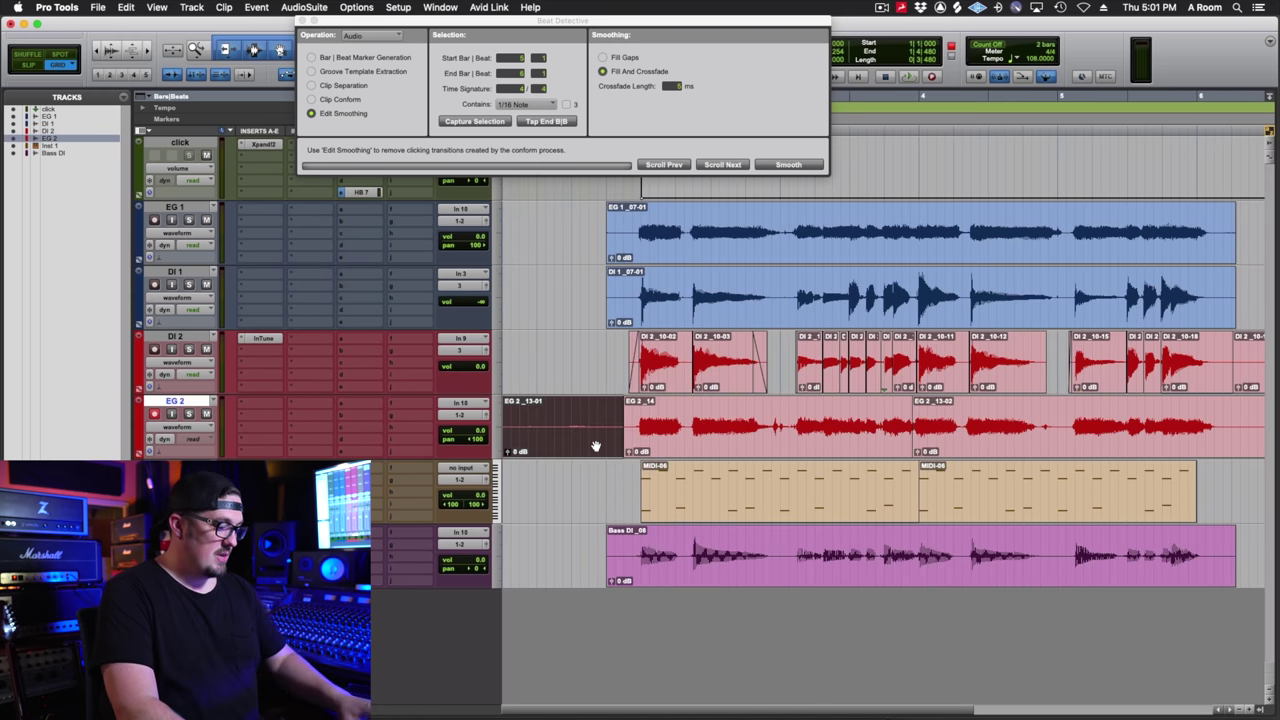
{"action": "key", "text": "Delete"}
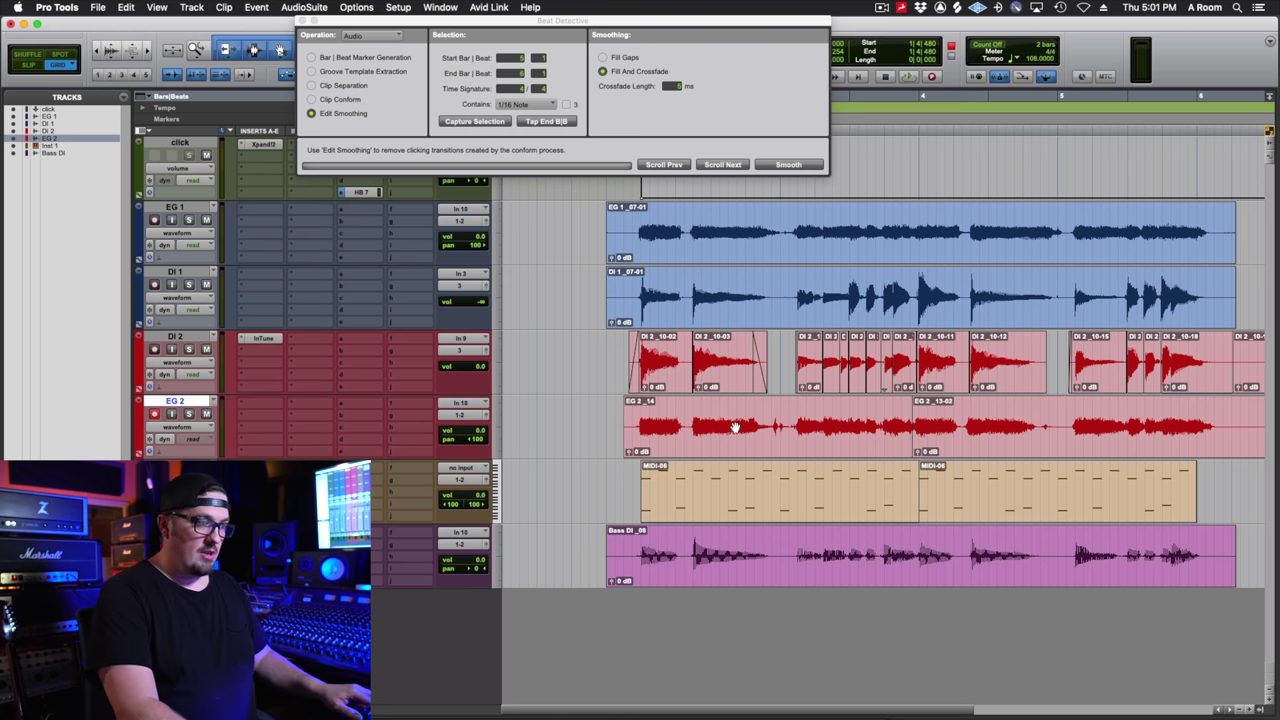
- Trim the end of the sustained DI 2 clip before the final phrase to 4|4|475
{"action": "left_click_drag", "start_coordinate": [1042, 354], "coordinate": [1033, 337]}
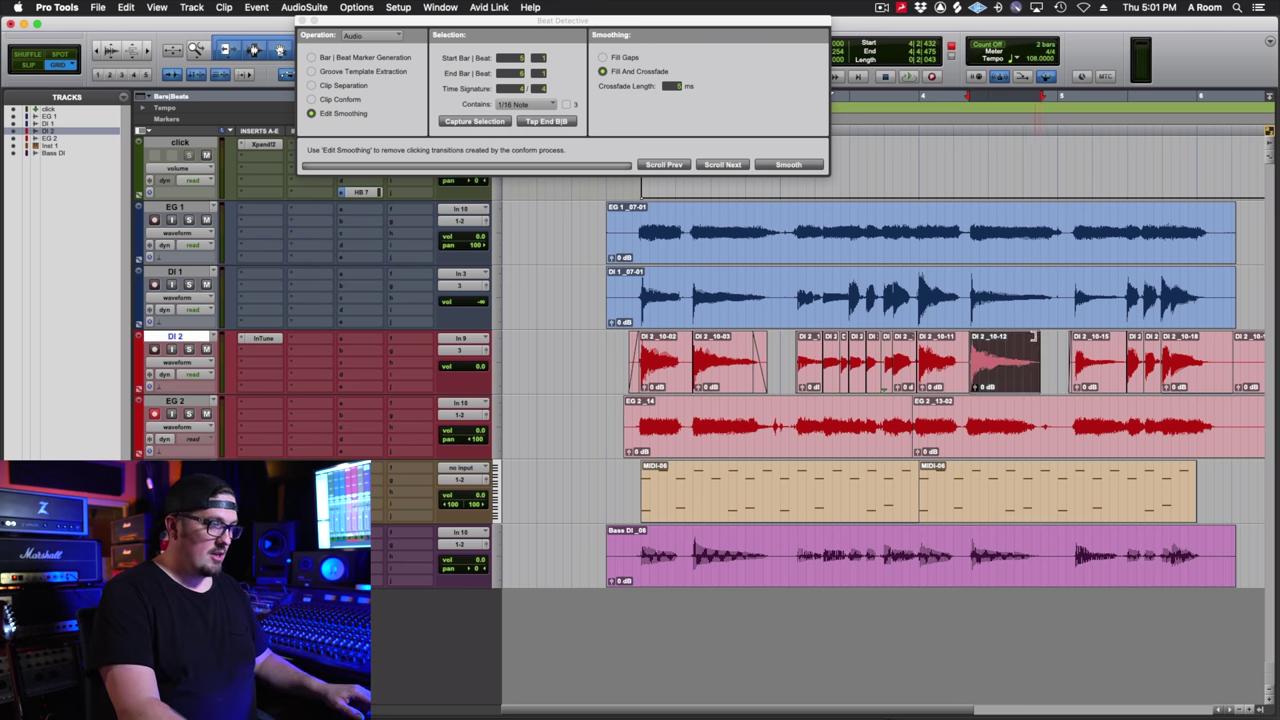
{"action": "left_click", "coordinate": [1035, 340]}
{"action": "left_click", "coordinate": [1030, 350]}
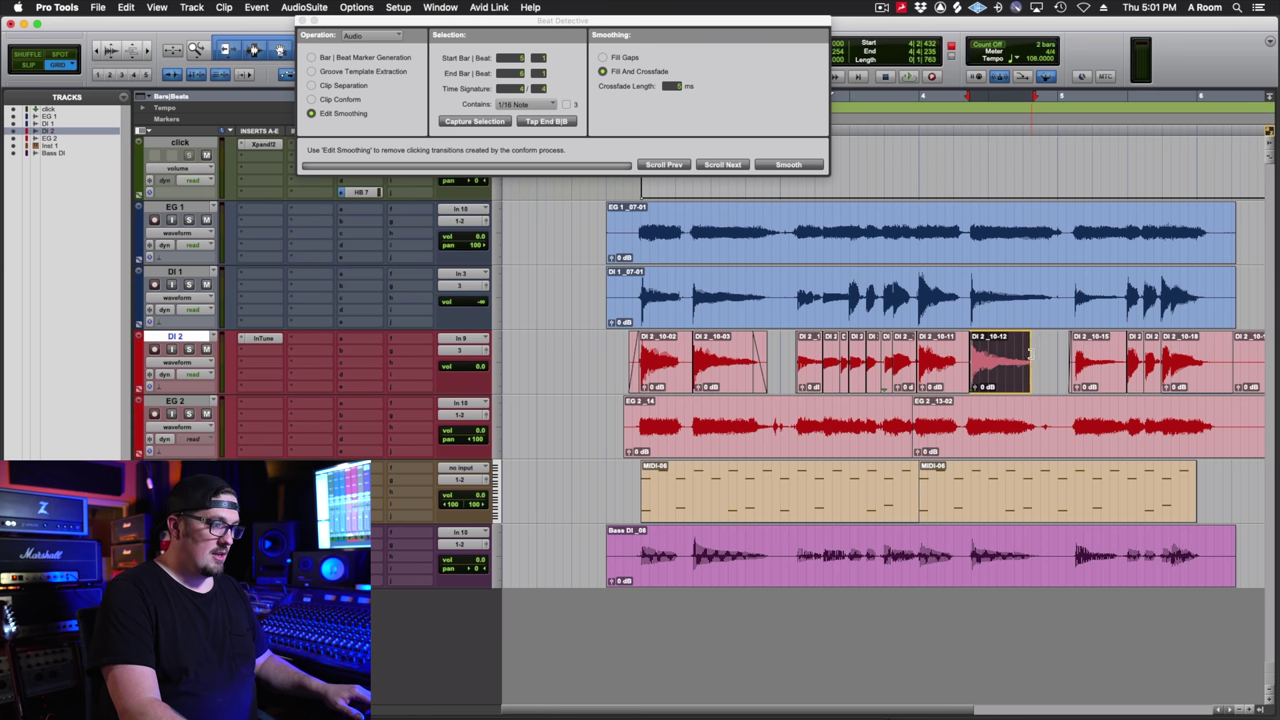
- Record a new pass on the EG 2 track starting at 1|4|240
{"action": "left_click", "coordinate": [614, 410]}
{"action": "key", "text": "super+space"}
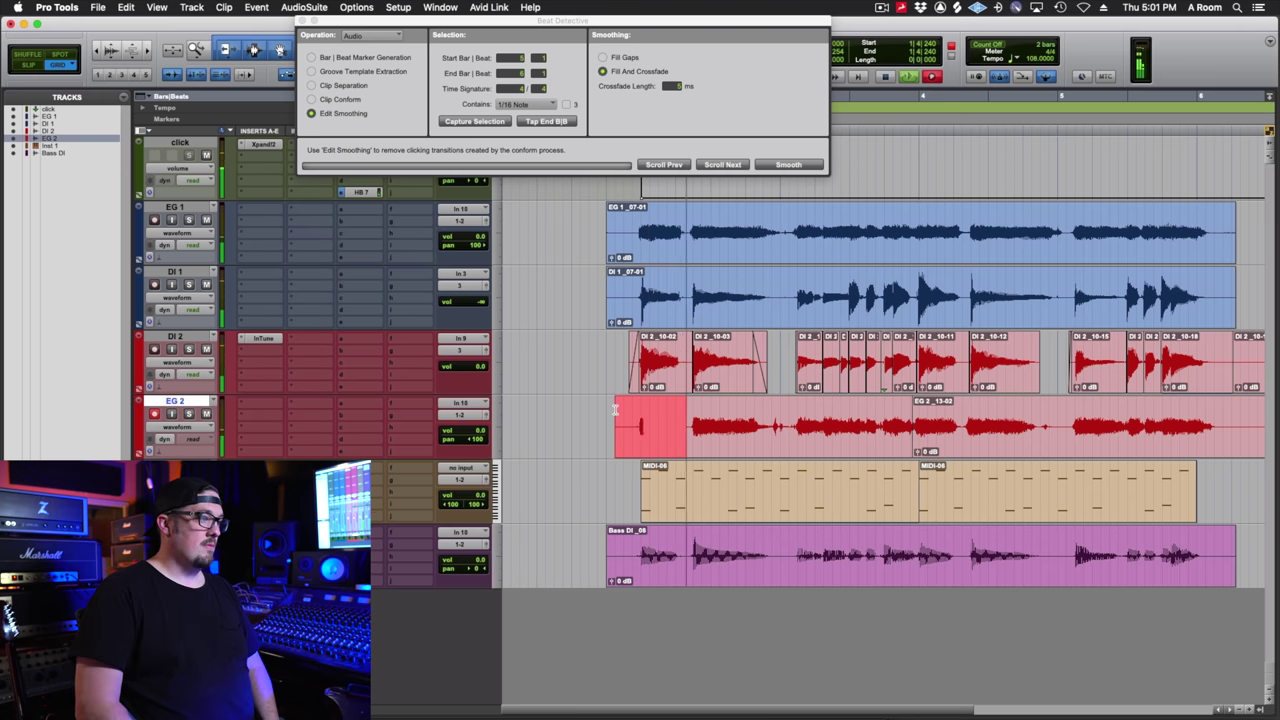